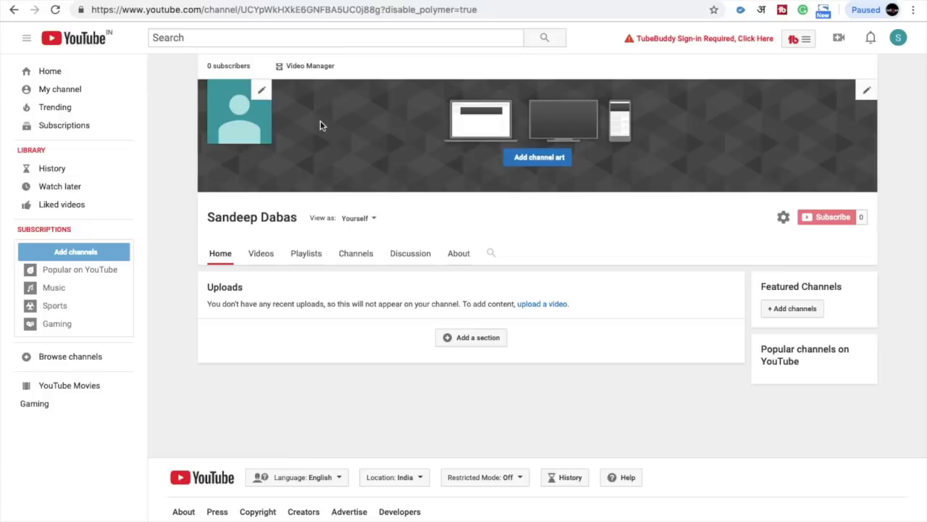
Switch from the new YouTube Studio back to Creator Studio Classic, giving Other as the feedback reason.
key(super+bracketleft)
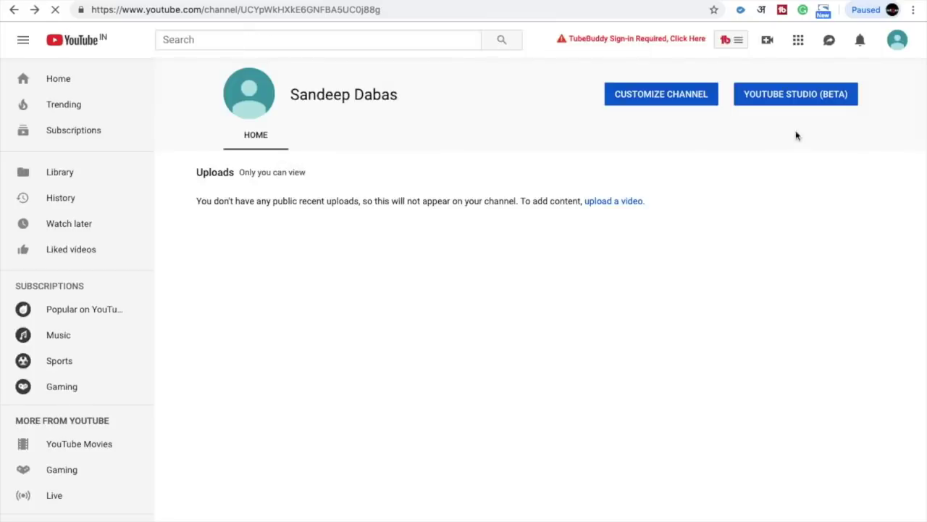
click(782, 100)
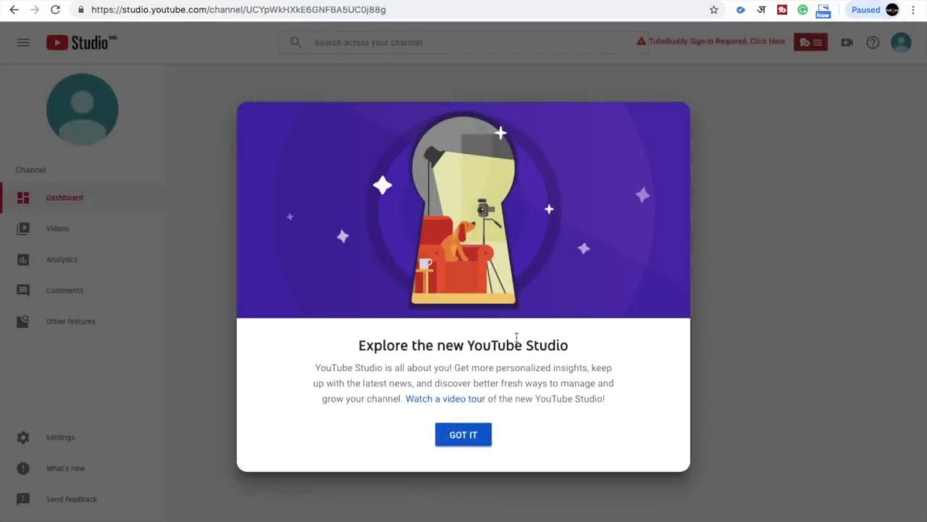
click(468, 435)
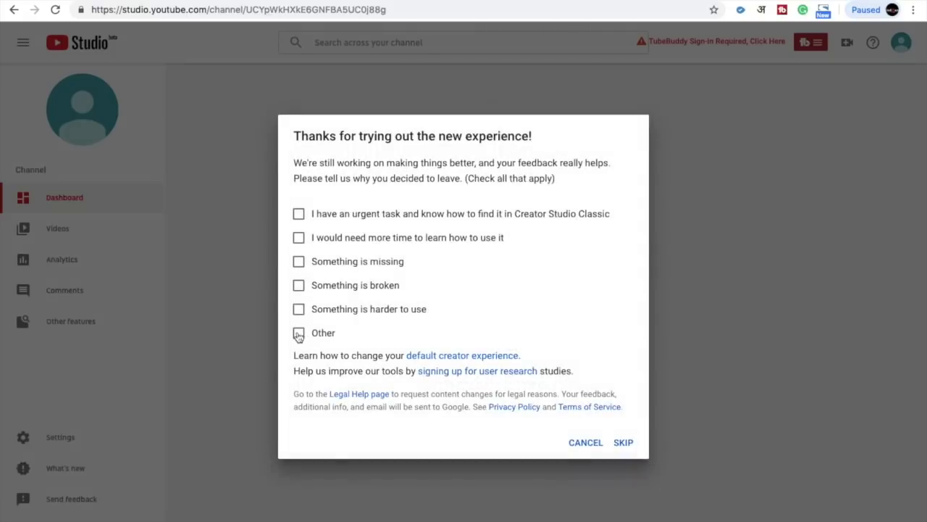
click(298, 333)
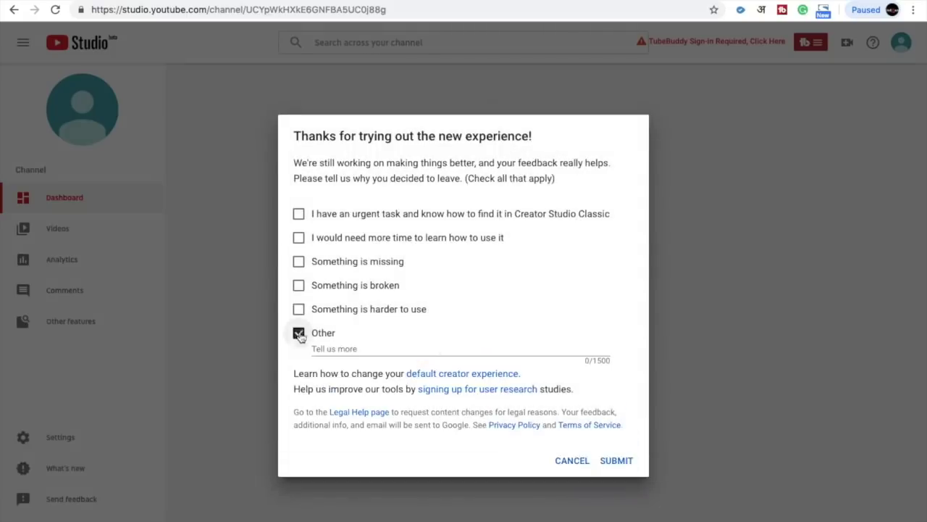
click(620, 460)
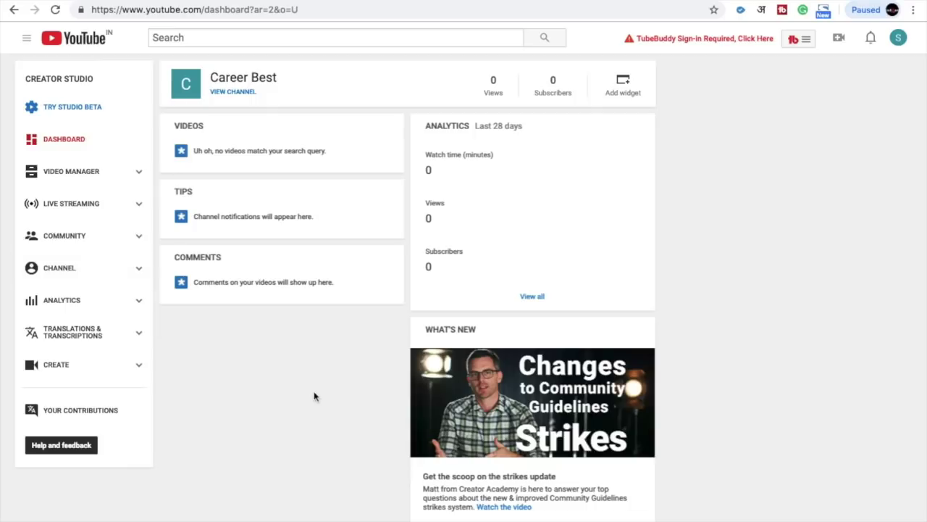
Open the Career Best channel's Status and features page and start phone account verification.
click(138, 273)
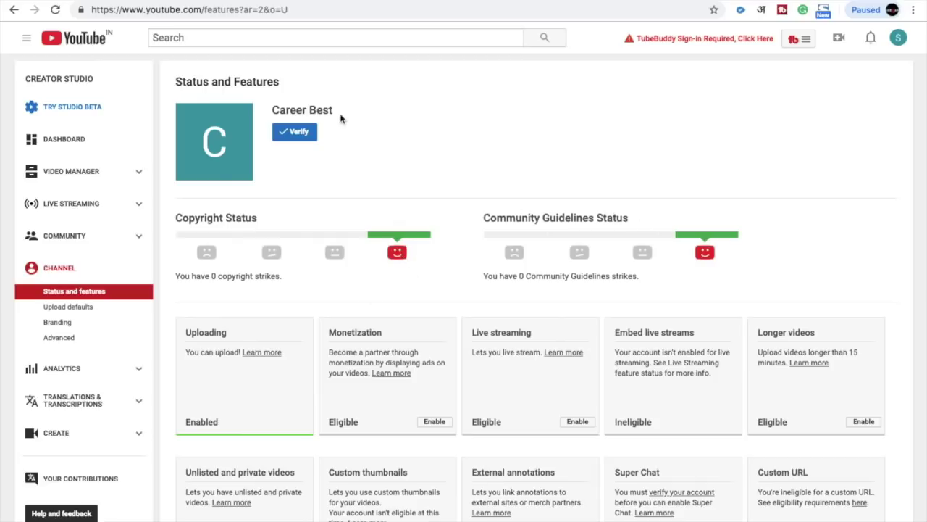
click(298, 134)
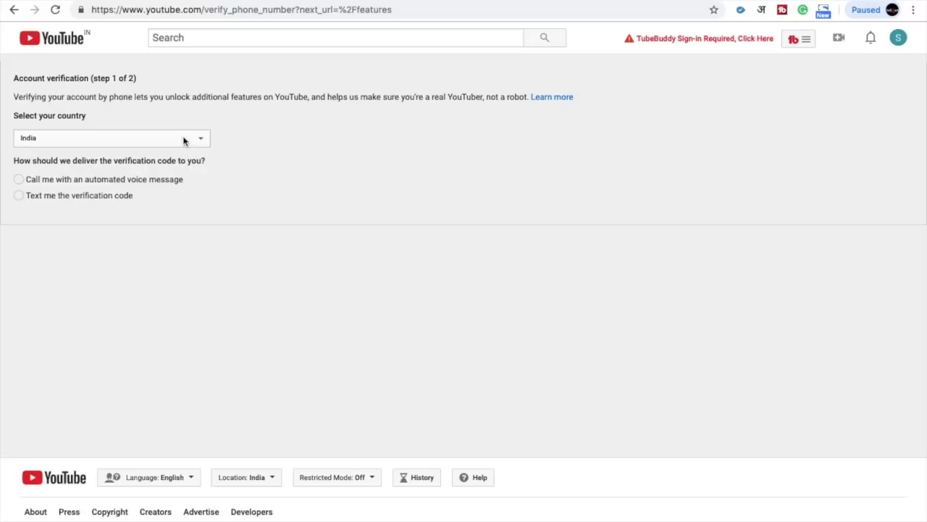
Keep India as the country and request the verification code by text message.
click(183, 141)
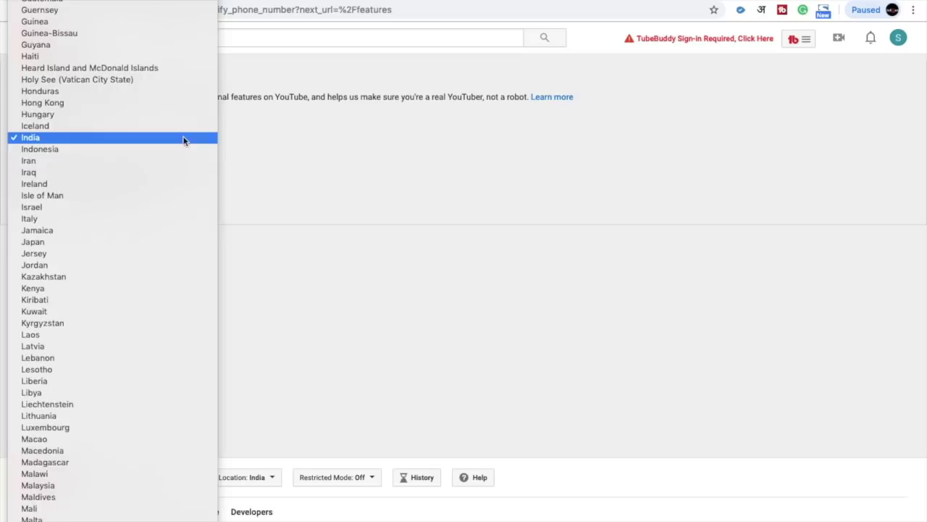
click(142, 139)
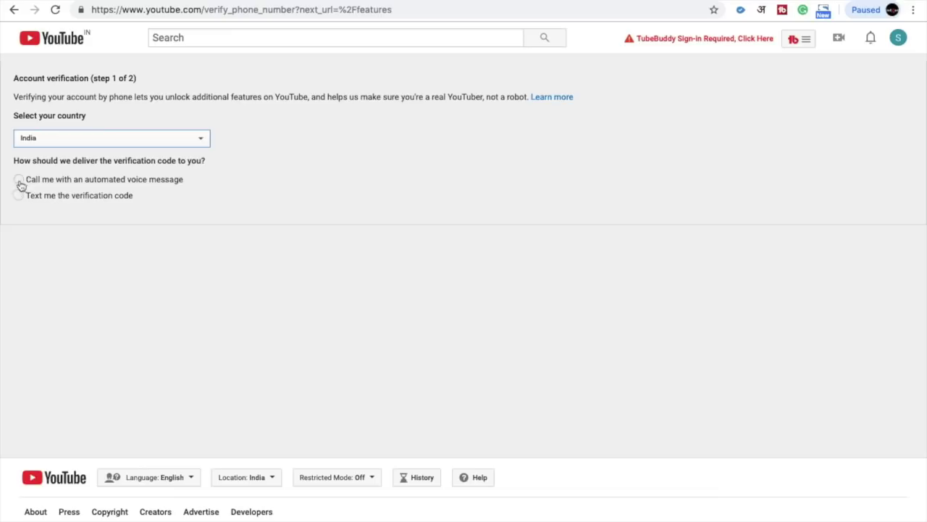
click(19, 197)
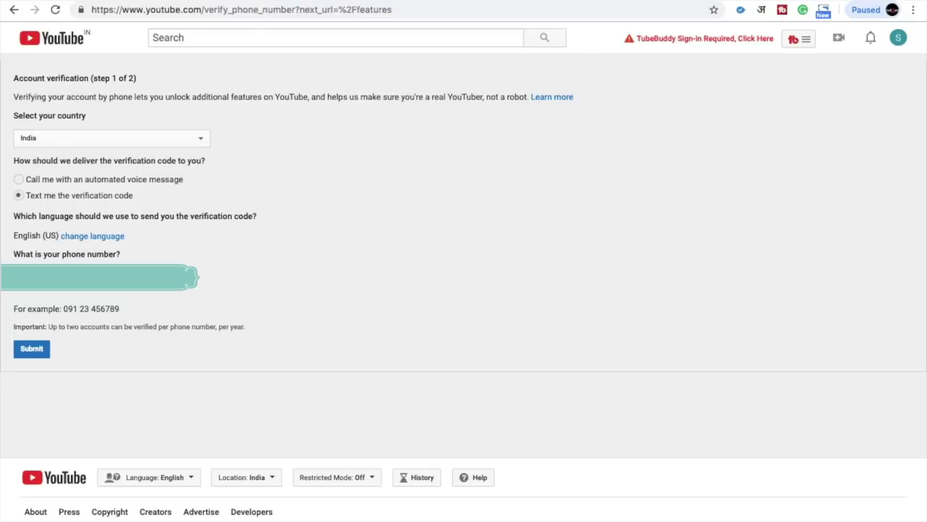
click(37, 350)
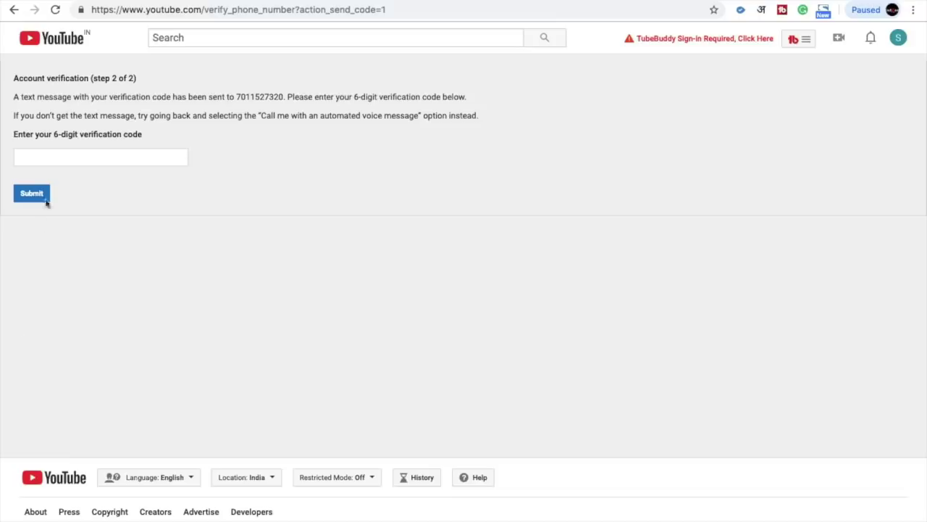
Enter and submit the six-digit texted code, then return to the channel features page.
click(59, 158)
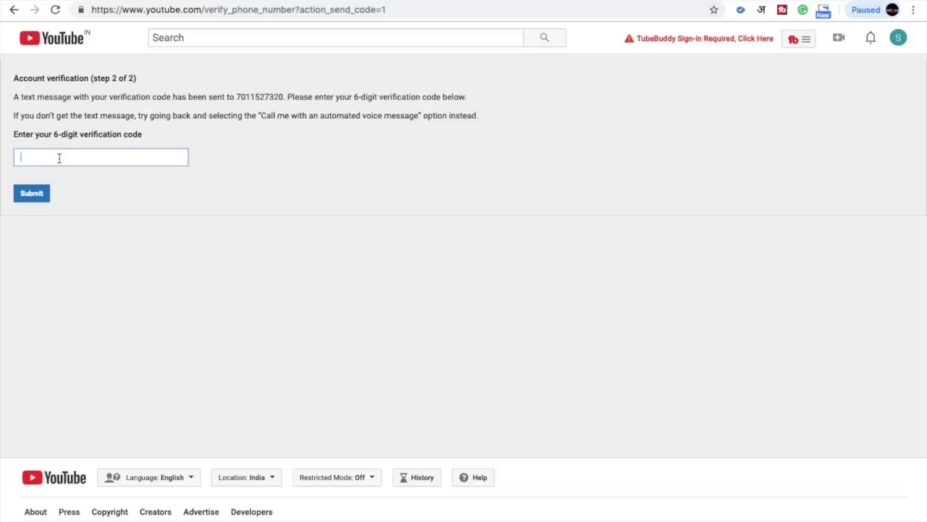
click(31, 195)
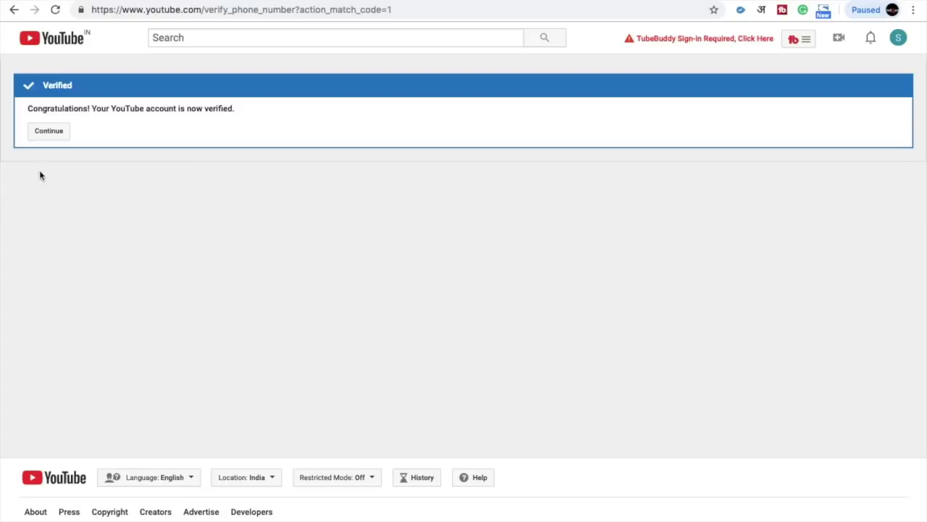
click(48, 133)
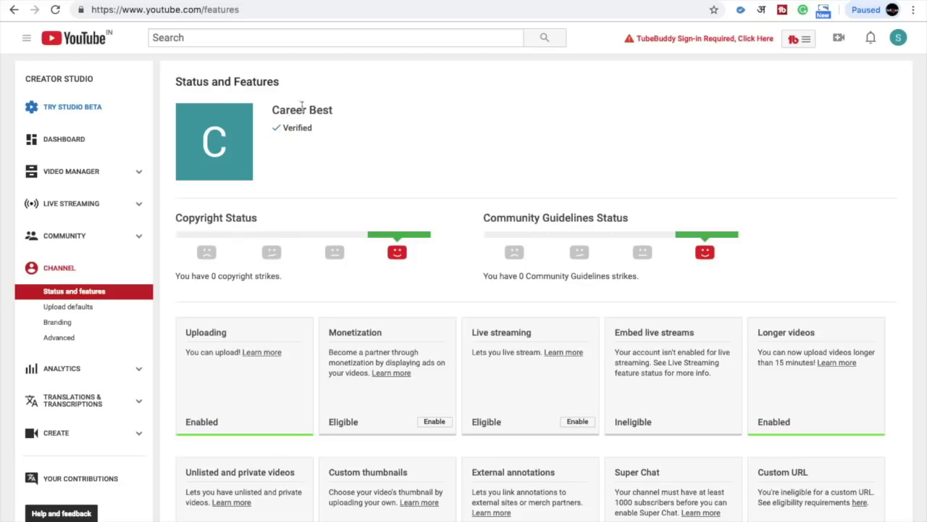
Open the Monetization page and highlight the 4,000 watch hours and 1,000 subscribers requirements.
scroll(331, 169, down, 5)
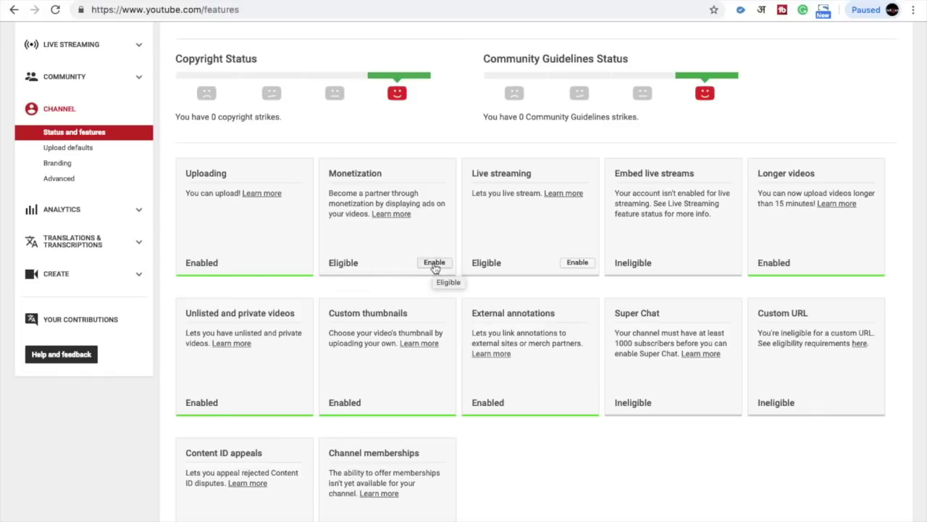
click(435, 264)
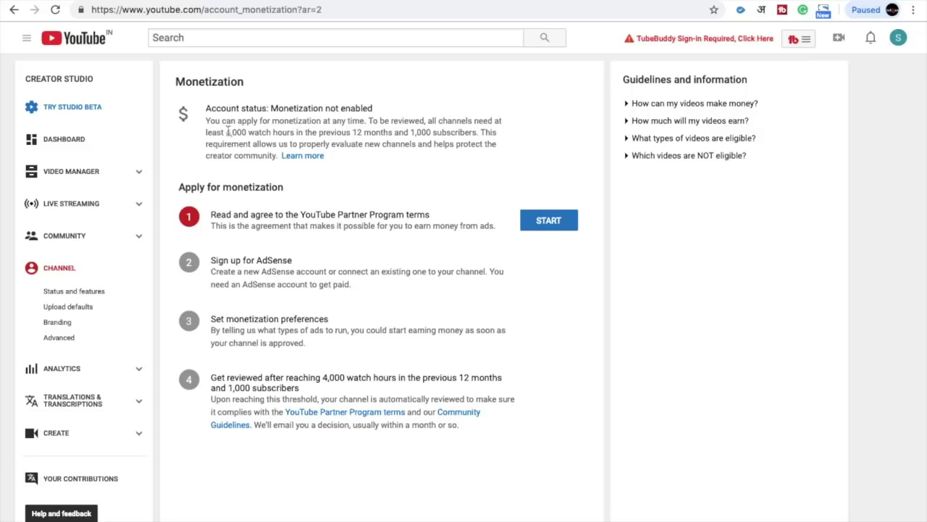
drag(226, 132, 288, 132)
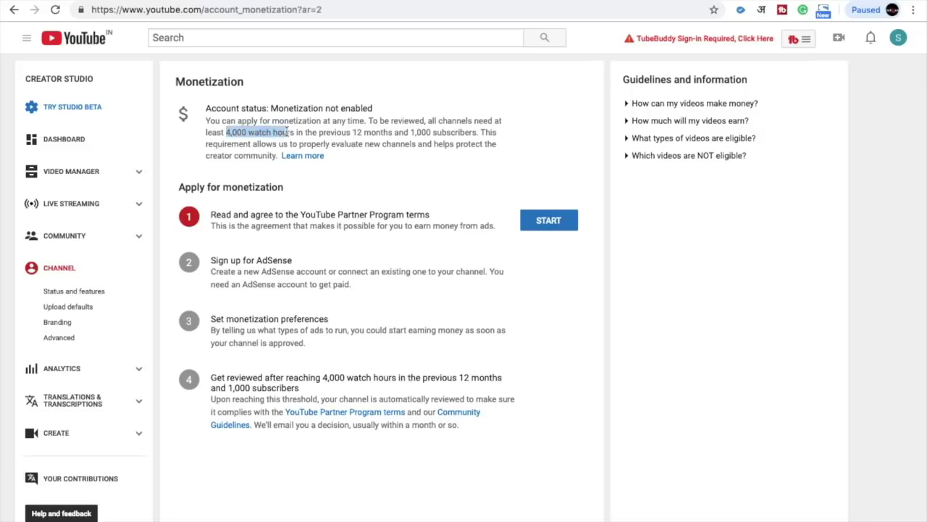
drag(409, 131, 474, 133)
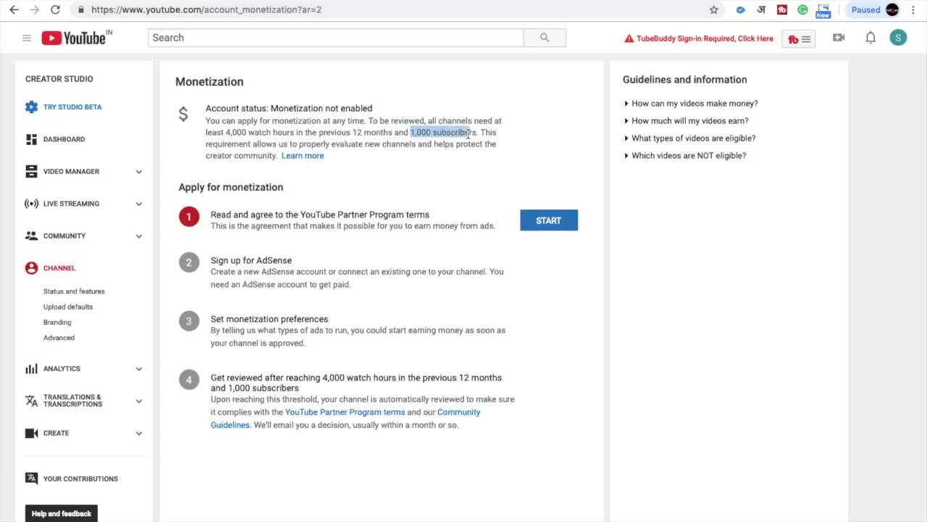
click(416, 143)
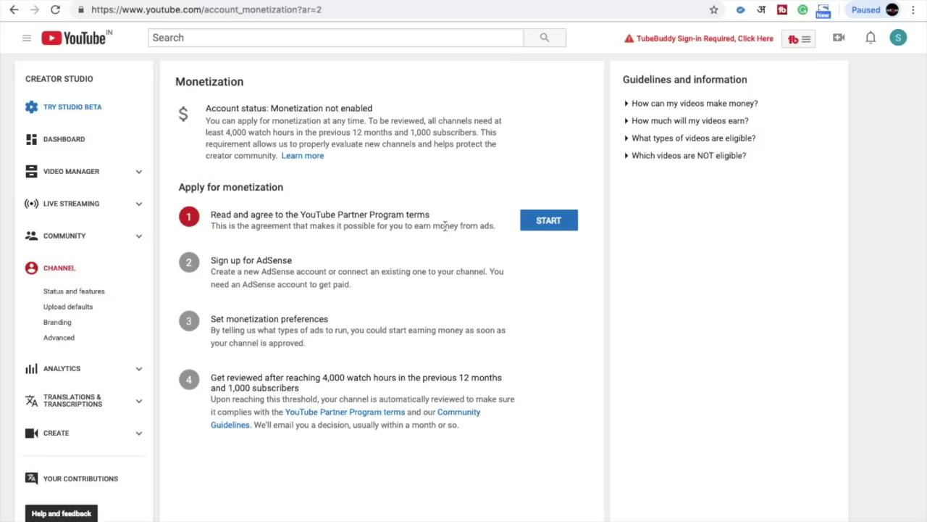
Tick the three agreement boxes and accept the YouTube Partner Program terms.
click(540, 221)
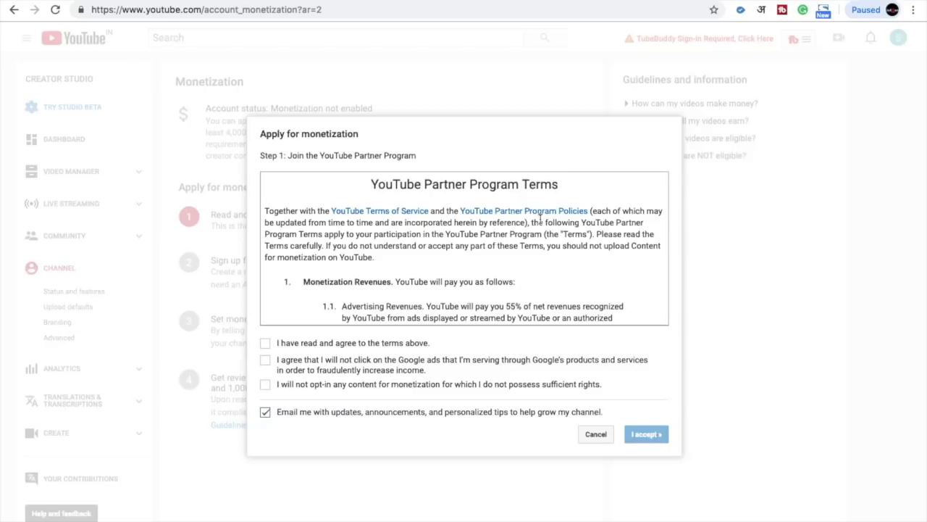
scroll(407, 239, down, 20)
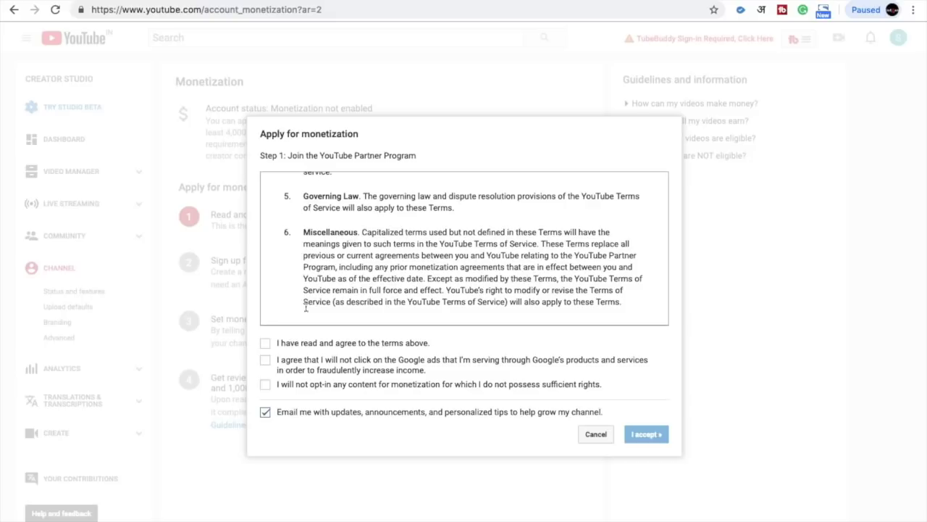
click(265, 344)
click(265, 360)
click(265, 384)
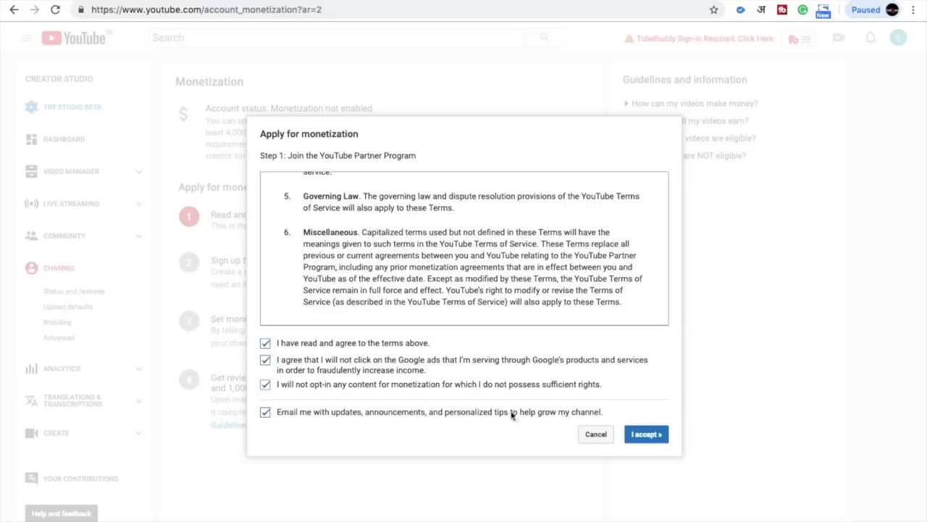
click(644, 436)
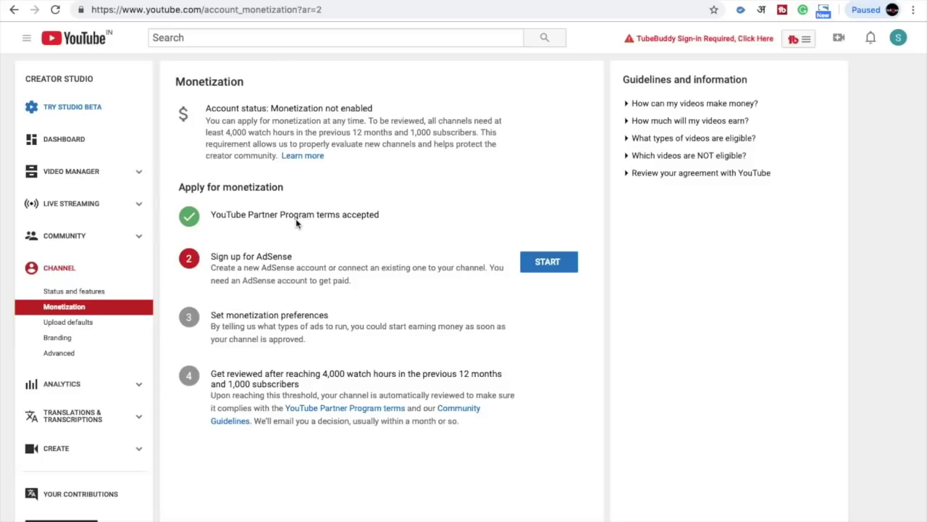
Highlight the terms-accepted confirmation and proceed to AdSense sign-up to link an account.
drag(219, 217, 307, 218)
click(399, 219)
click(545, 267)
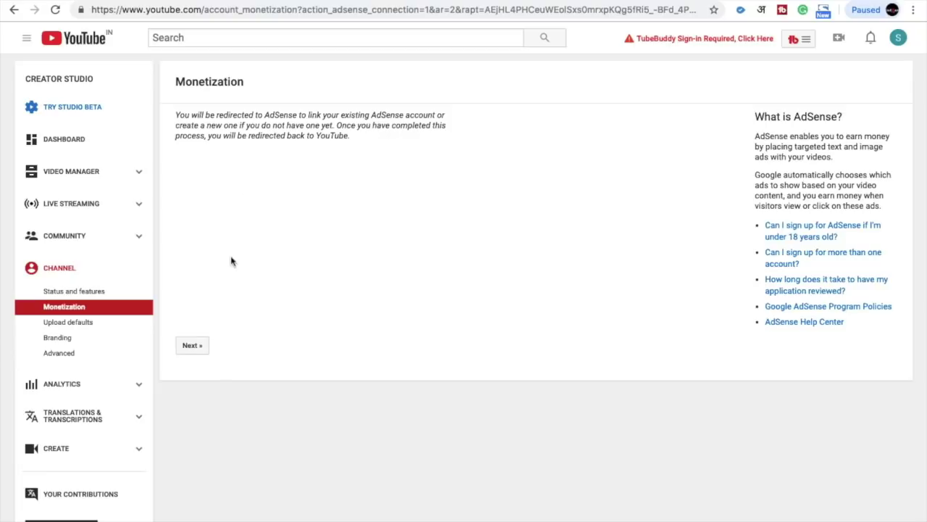
click(191, 349)
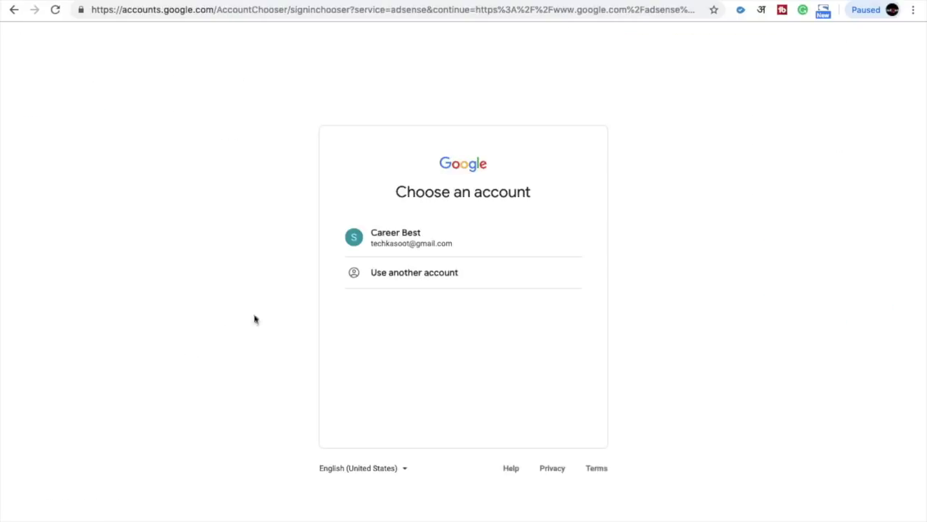
Sign in to AdSense with the channel's account and opt in to customized suggestions.
click(402, 239)
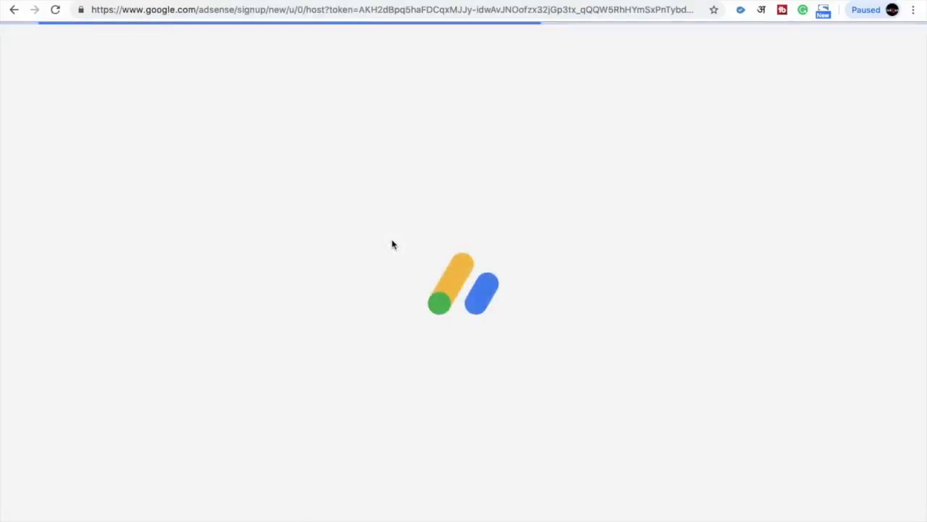
scroll(349, 226, down, 5)
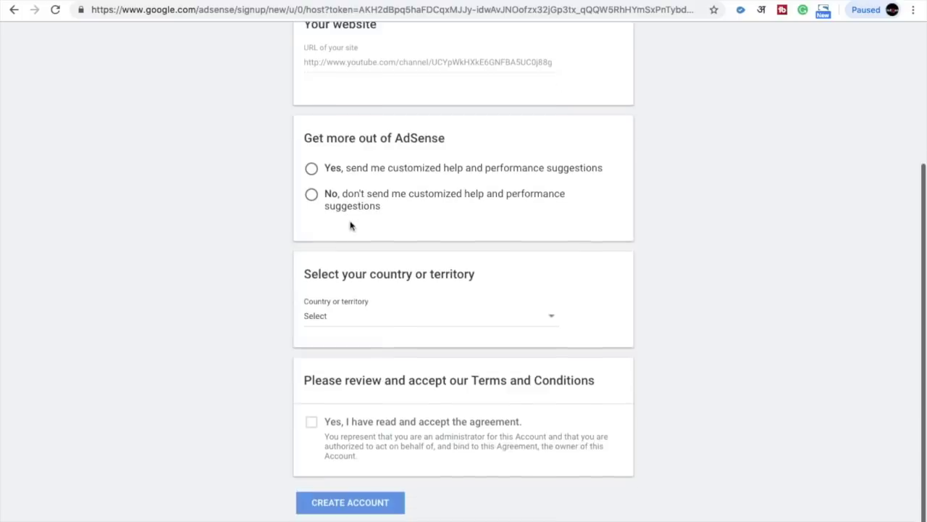
click(313, 170)
Set the AdSense country to India, accept the terms and create the account.
click(553, 320)
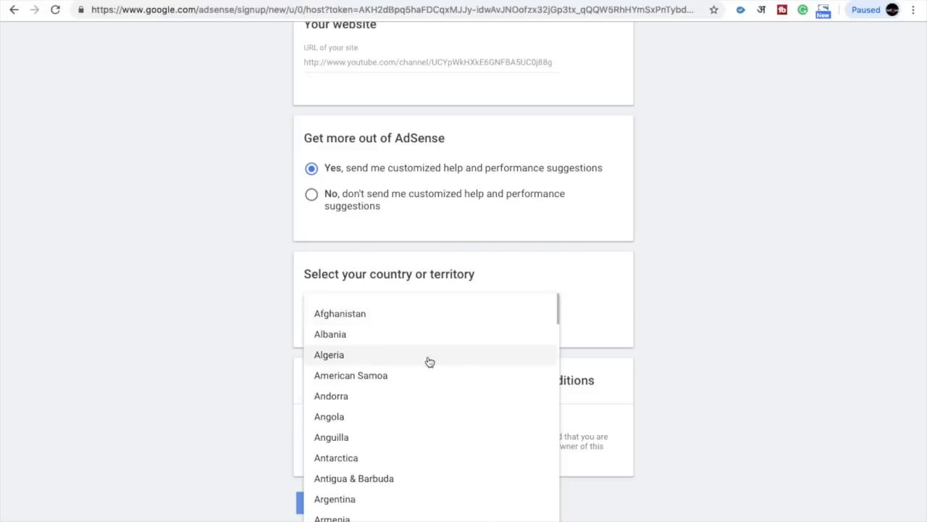
scroll(428, 361, down, 20)
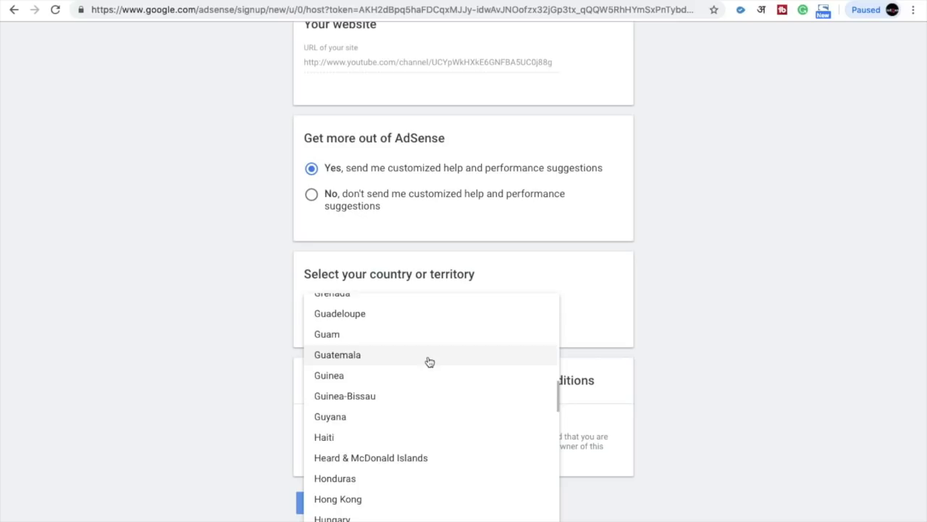
scroll(428, 360, down, 5)
click(333, 420)
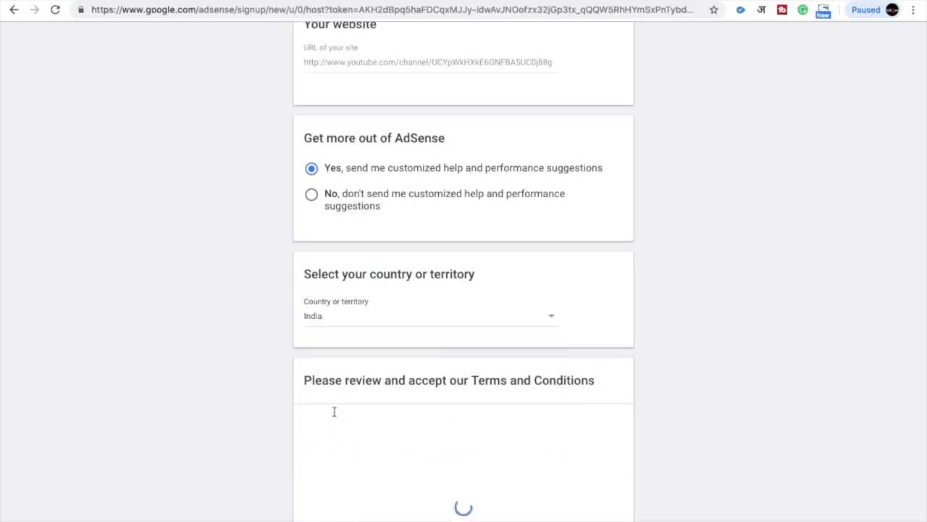
scroll(360, 393, down, 4)
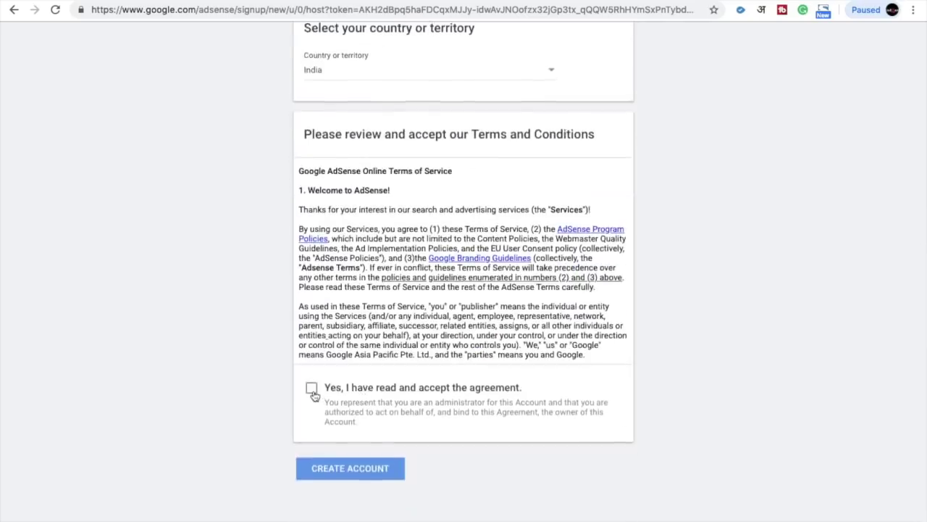
click(312, 389)
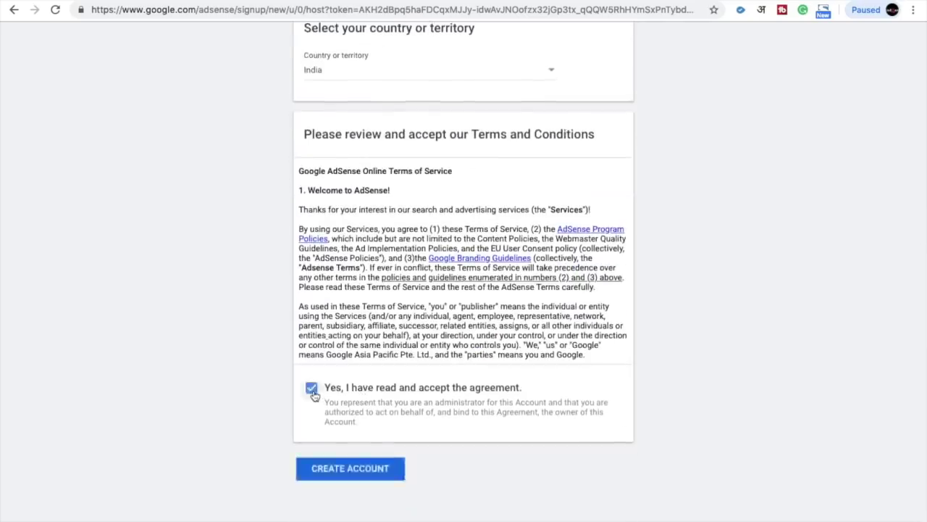
click(351, 469)
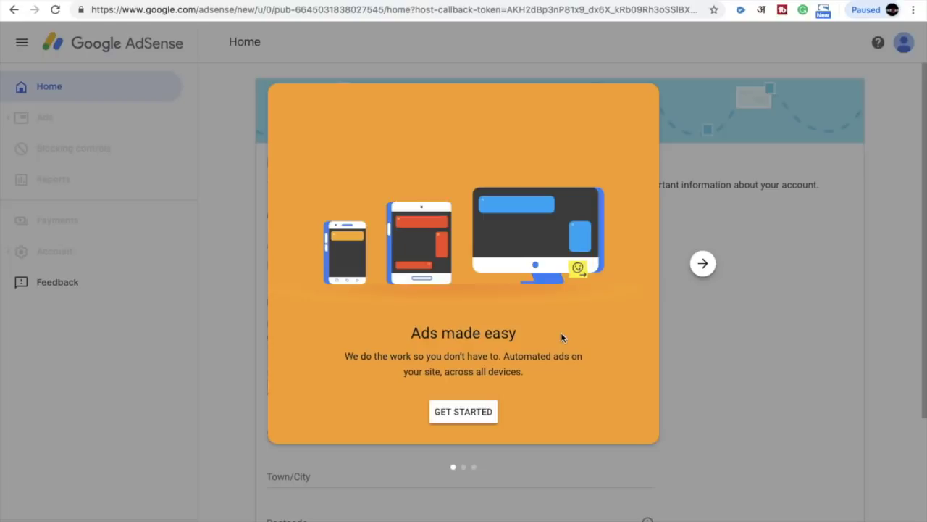
Start AdSense setup and fill in both payment address lines and the town/city.
click(469, 412)
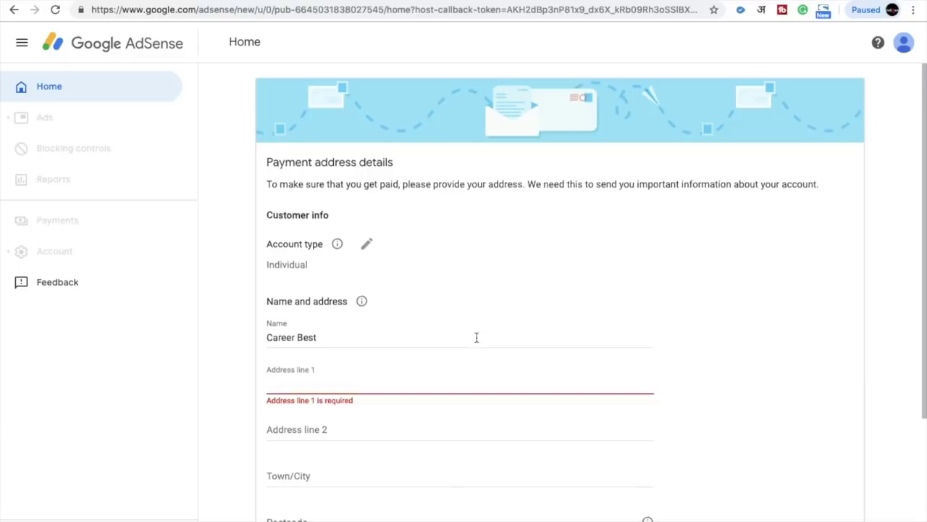
scroll(477, 338, down, 5)
click(321, 200)
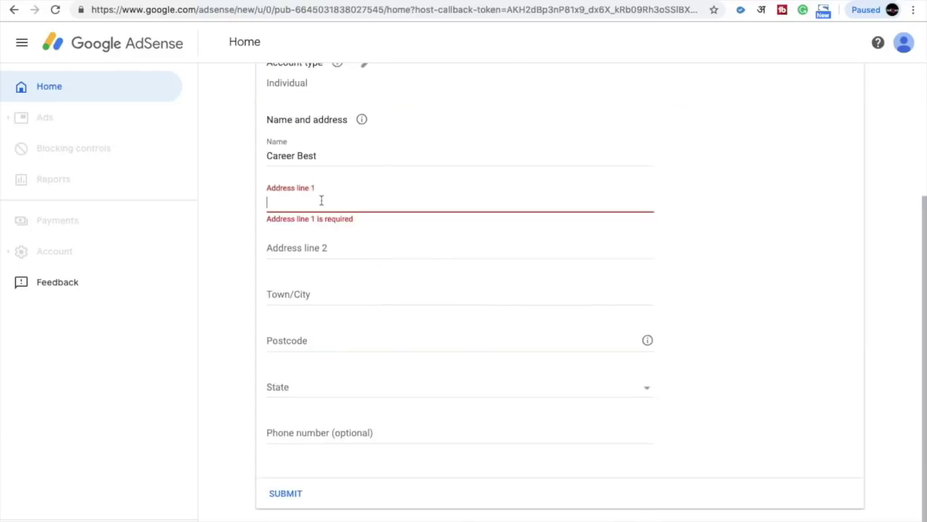
text(asdffg)
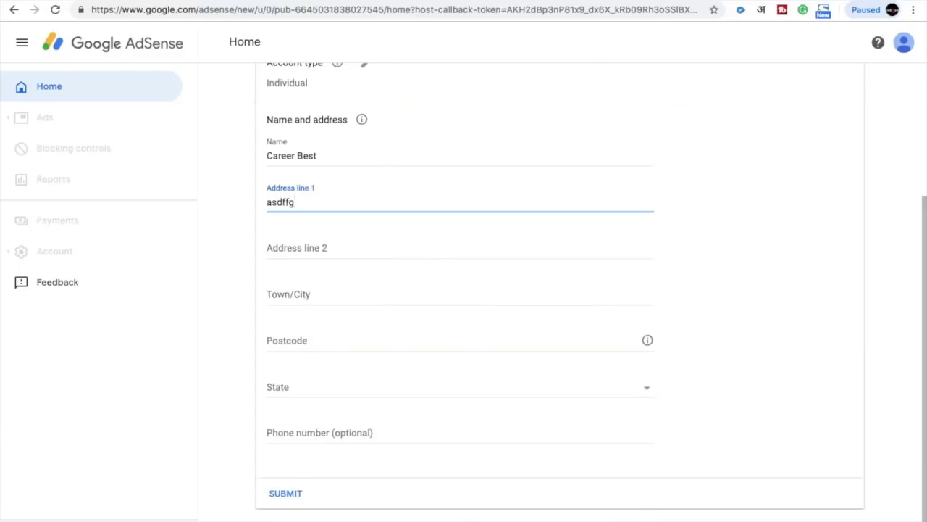
click(312, 251)
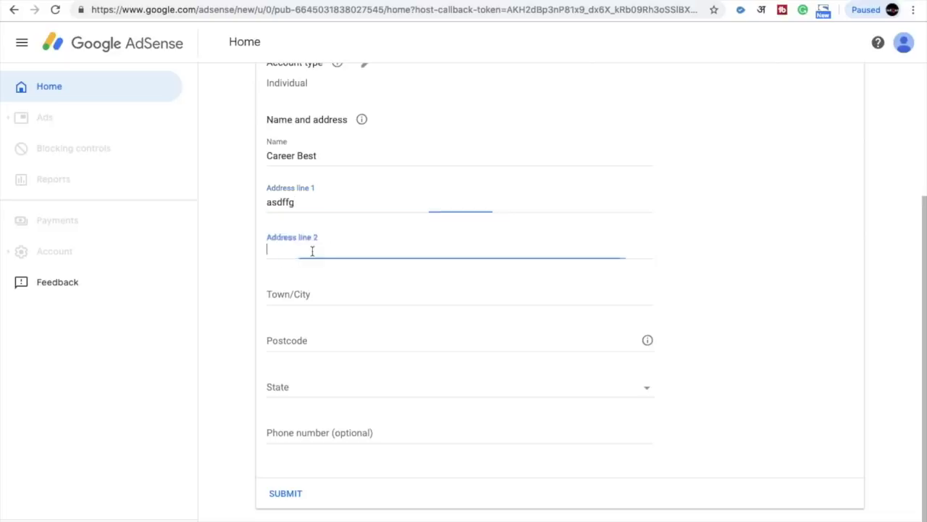
text(bvvc)
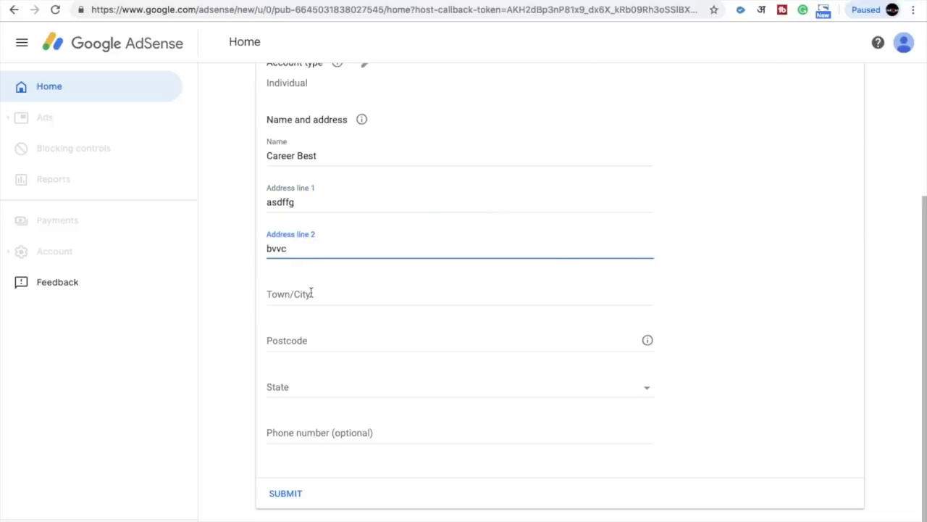
click(312, 293)
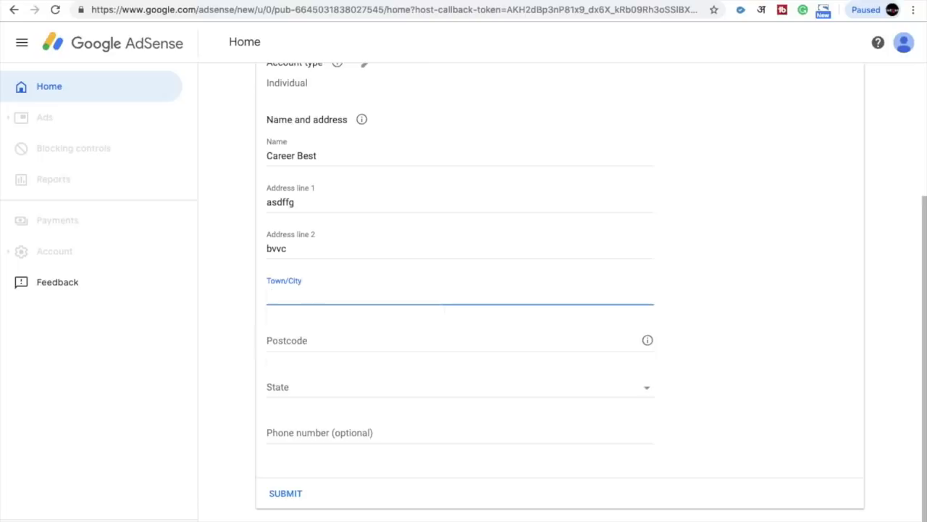
text(delhi)
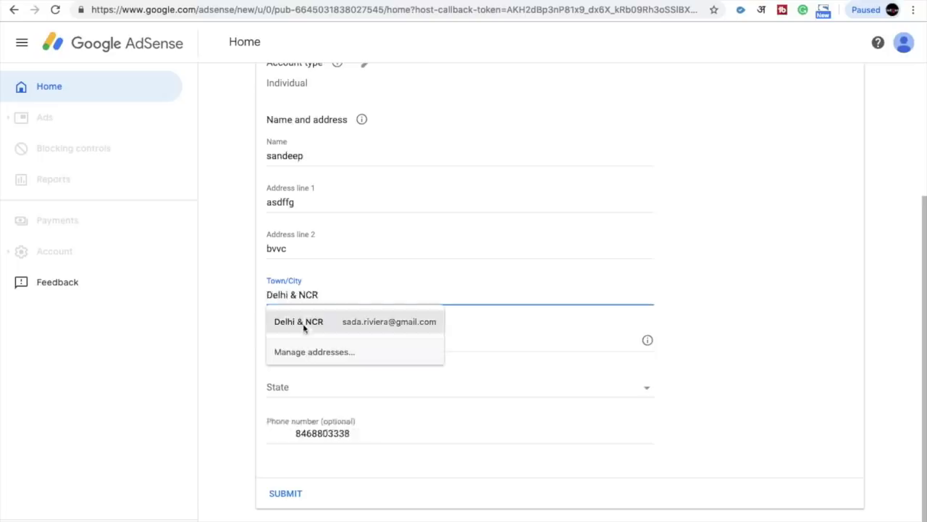
Fill in postcode and state, submit the payment address, and redirect back to YouTube.
click(242, 331)
click(301, 339)
click(337, 428)
click(293, 496)
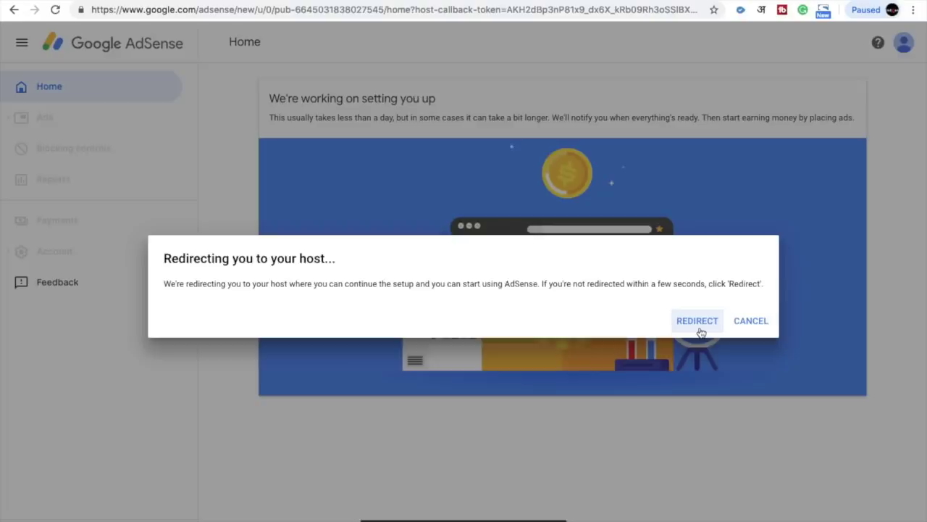
click(699, 328)
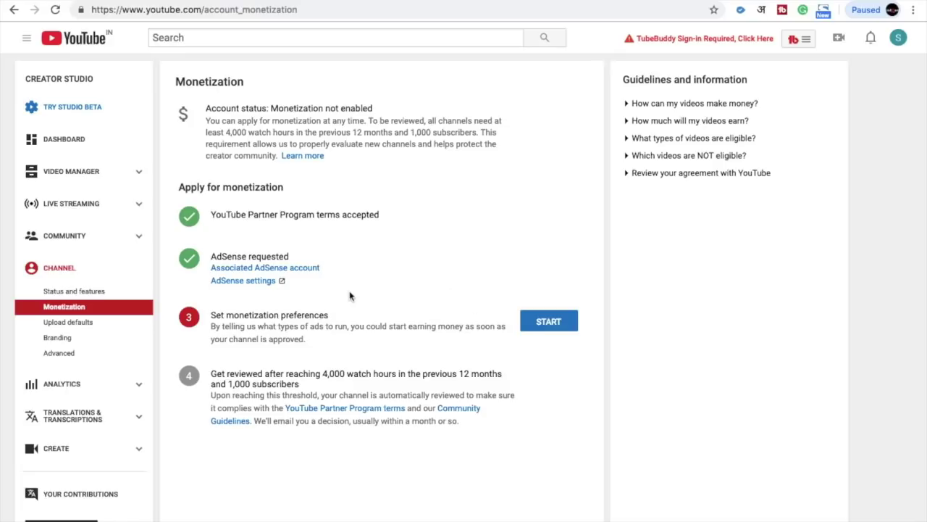
Save monetization preferences with the default ad formats, then open the Video Manager's video list.
click(545, 328)
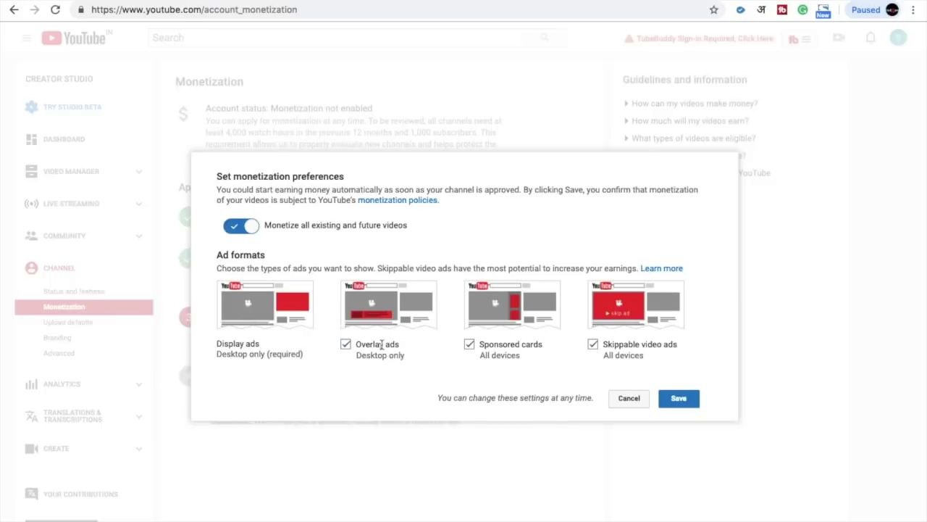
click(688, 401)
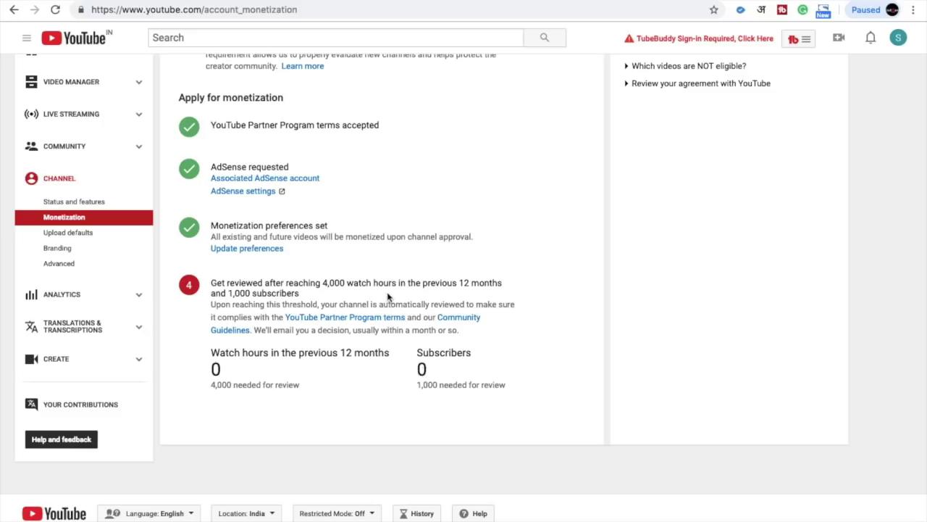
scroll(388, 297, up, 2)
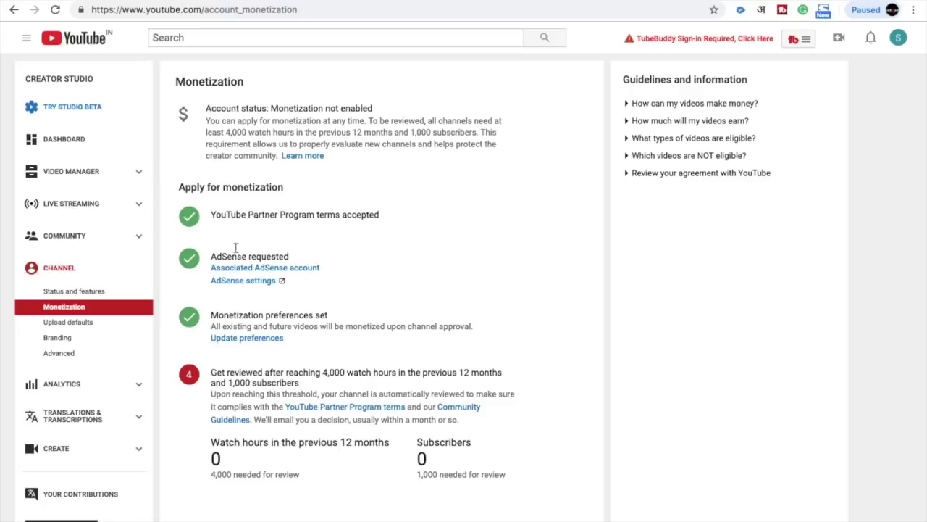
click(136, 176)
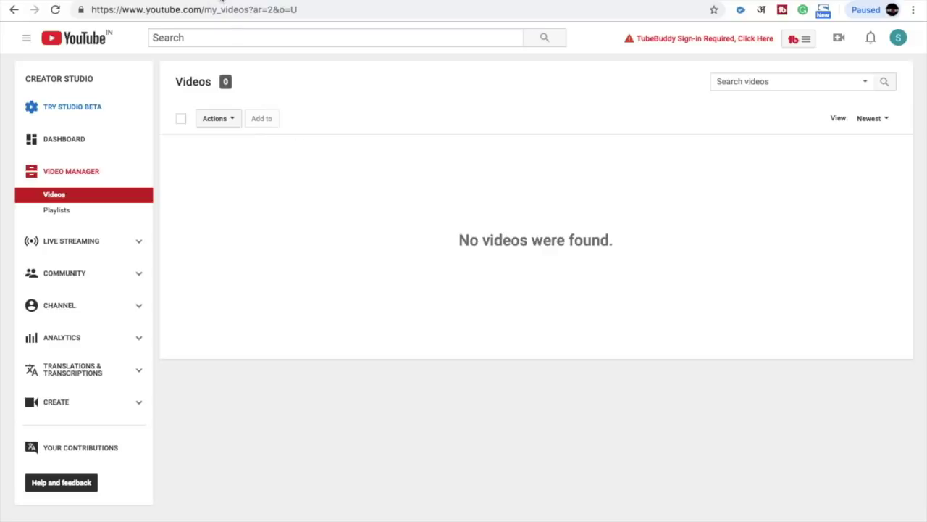
Load youtube.com in a new tab, go to the video upload page, and exit Chrome full screen.
key(ctrl+t)
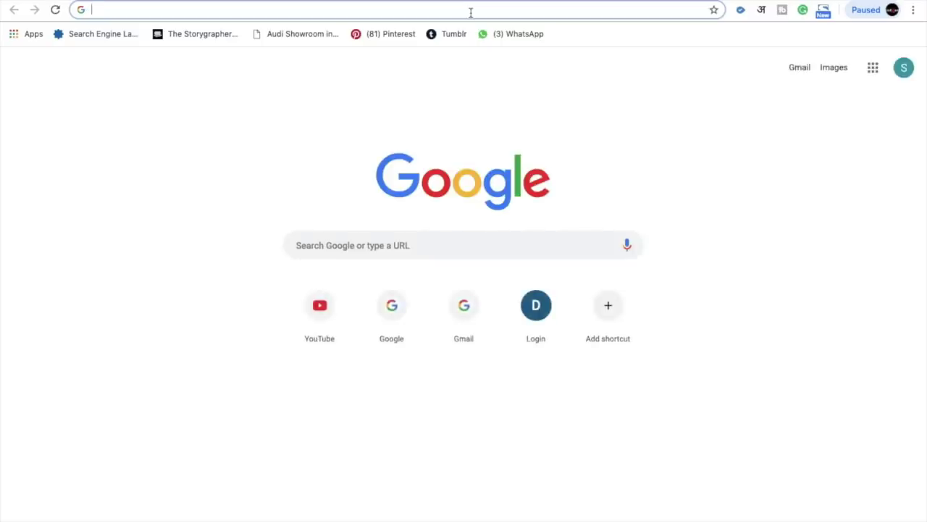
text(youtube.com)
key(Return)
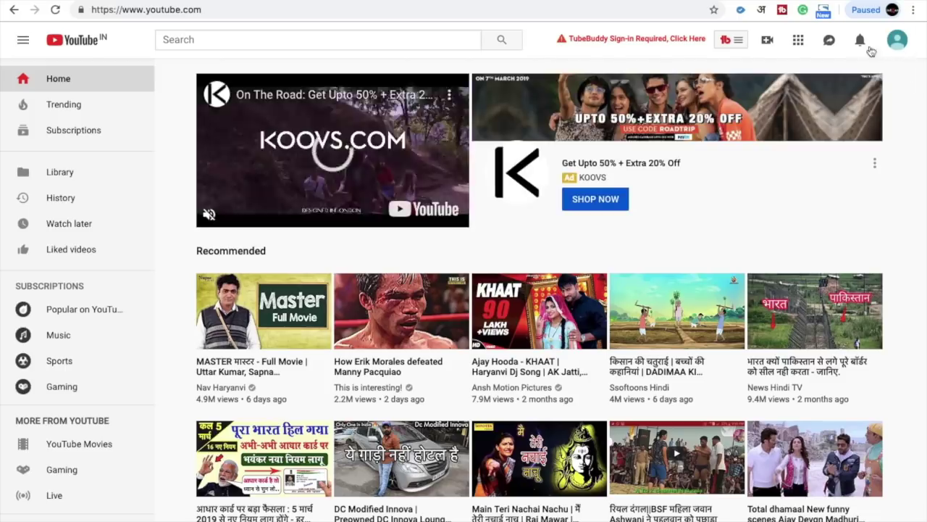
click(767, 42)
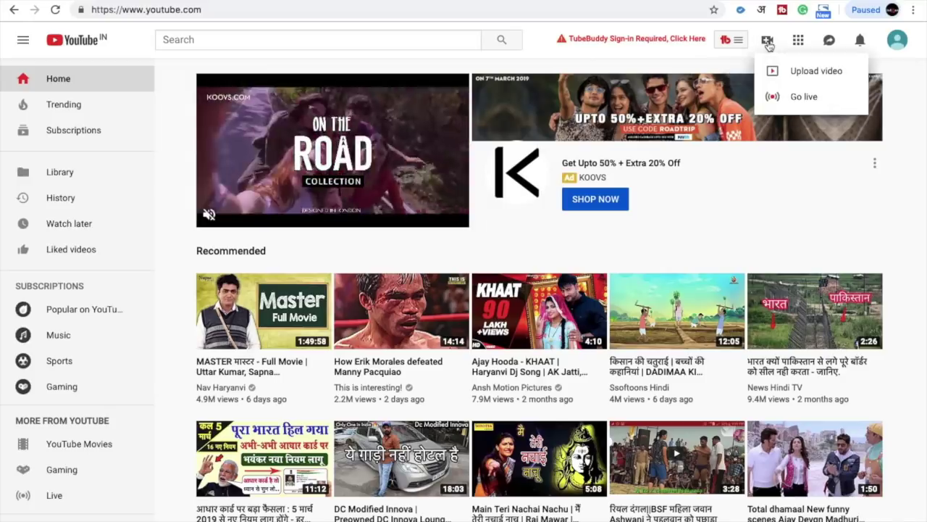
click(797, 71)
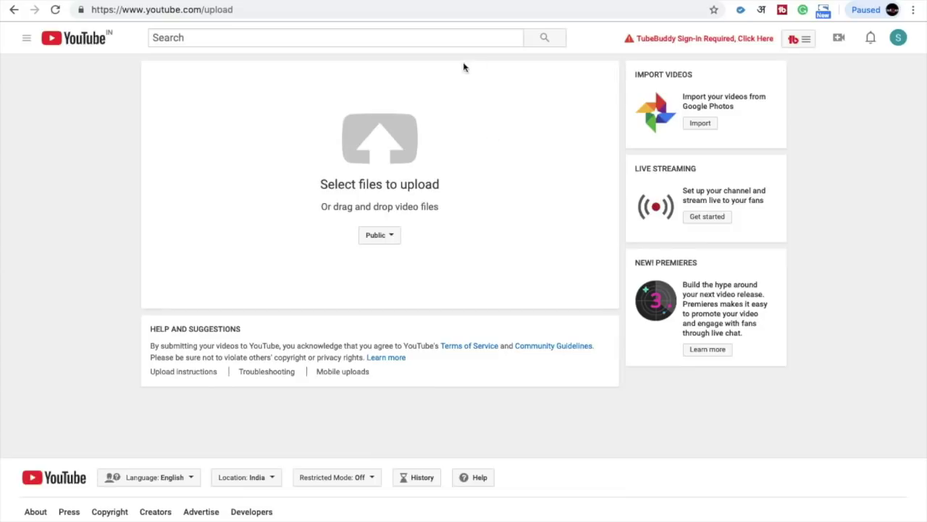
click(41, 2)
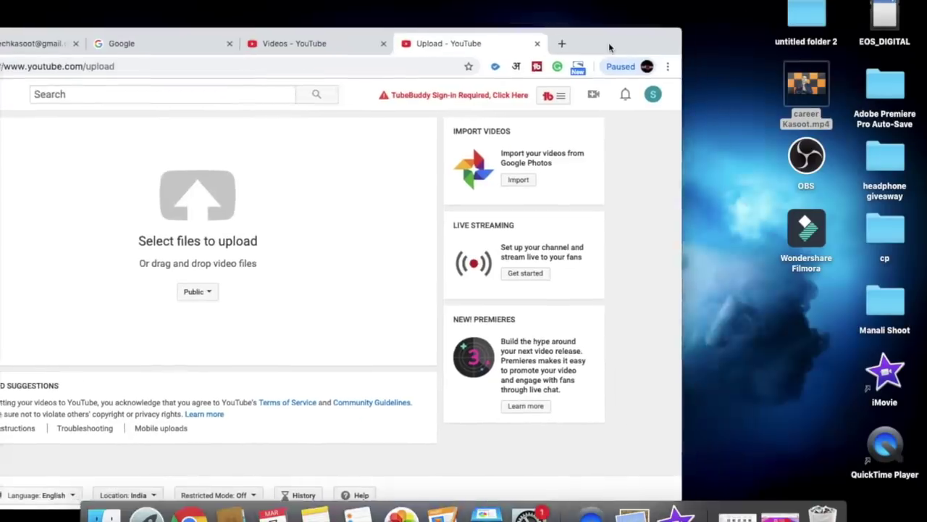
Drop career Kasoot.mp4 onto the upload area and retitle it 'Best career tips for students'.
drag(609, 47, 709, 36)
drag(806, 90, 387, 197)
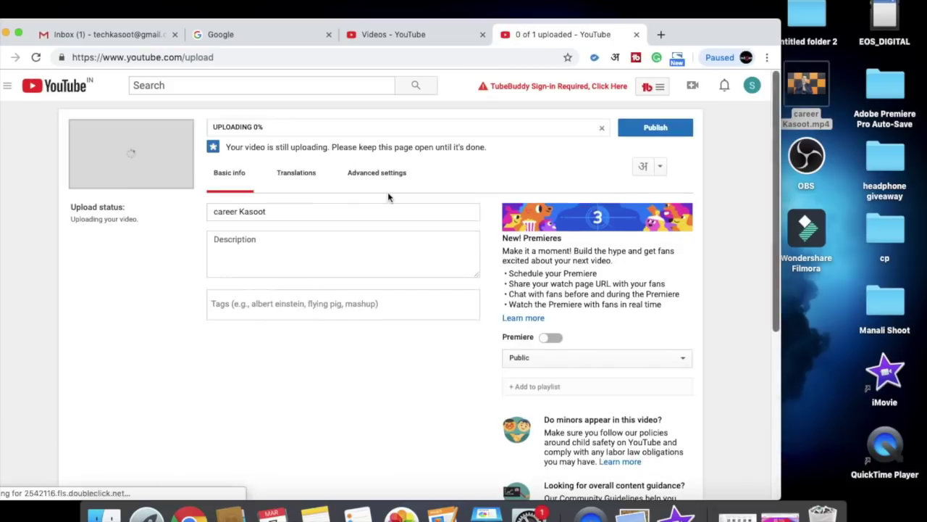
triple_click(251, 212)
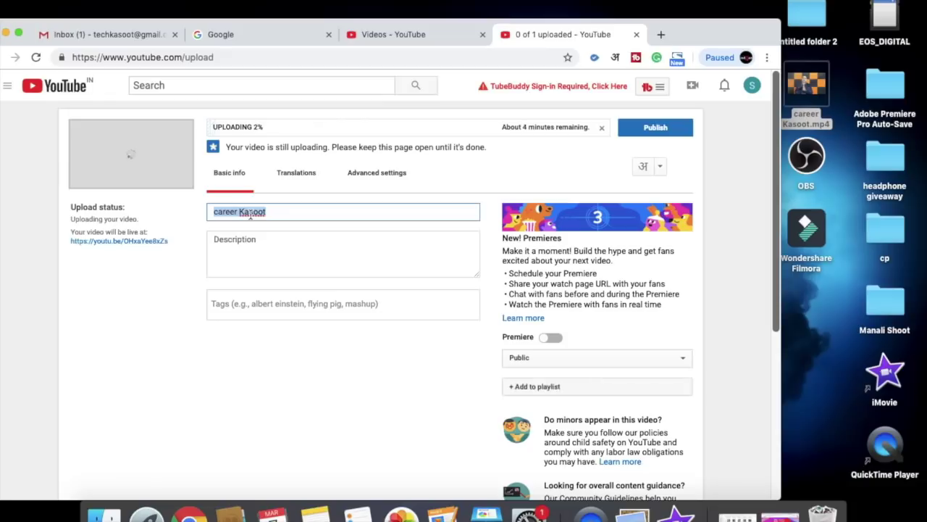
text(Best c)
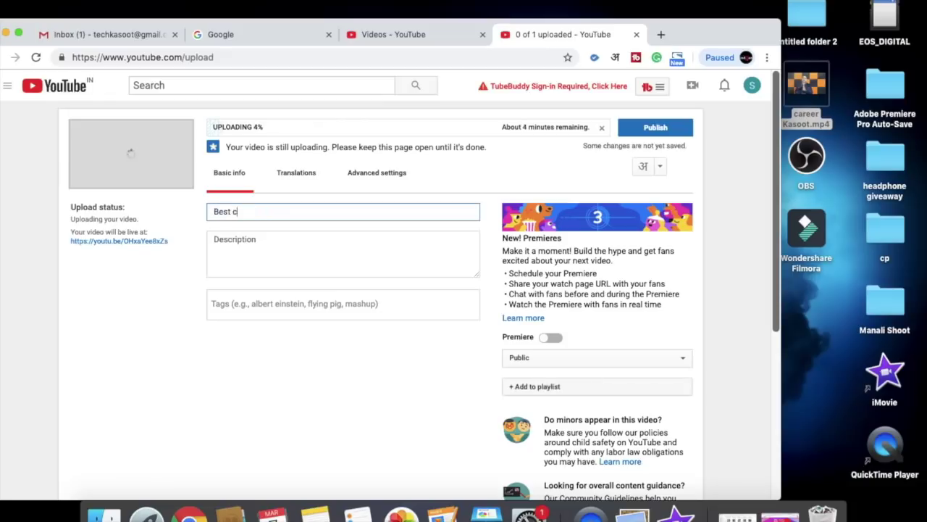
text(areer tips for students)
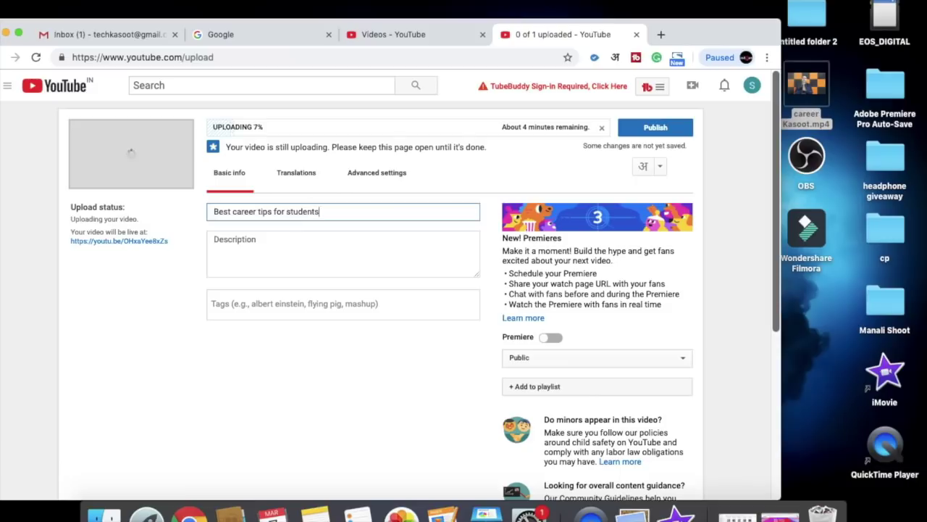
click(242, 243)
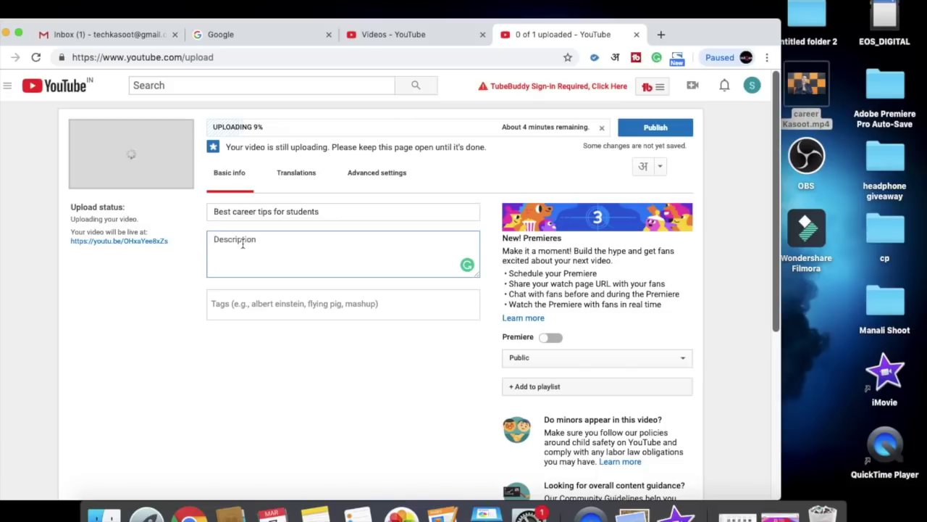
Type the description 'hello dotson maine is', correcting the typo 'doson' to 'dotson'.
text(hello doson)
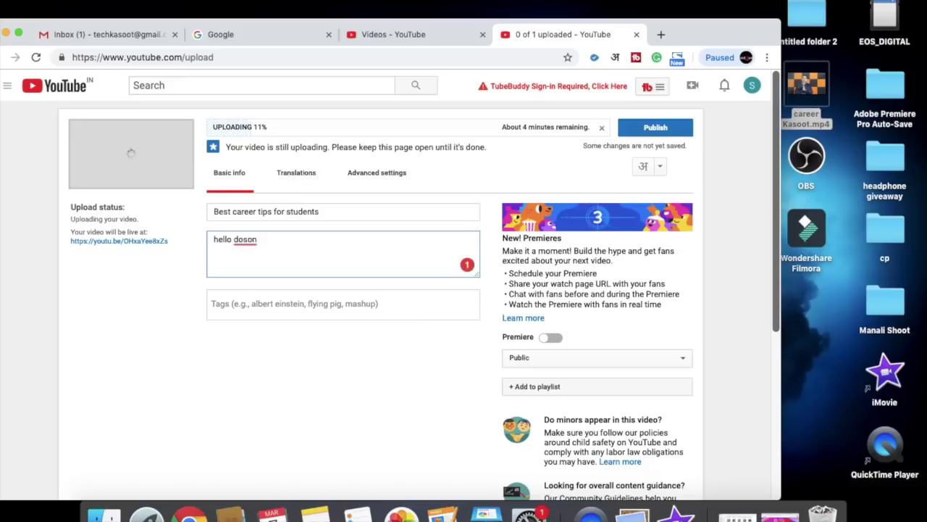
click(241, 239)
text(t)
text(maine is)
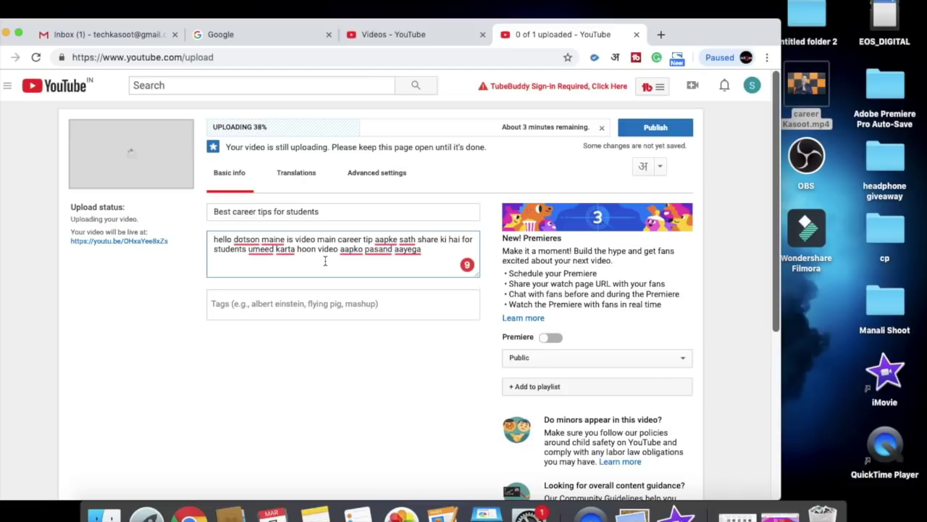
Review the video title, briefly selecting and deselecting the word 'students'.
click(329, 211)
key(Tab)
click(332, 211)
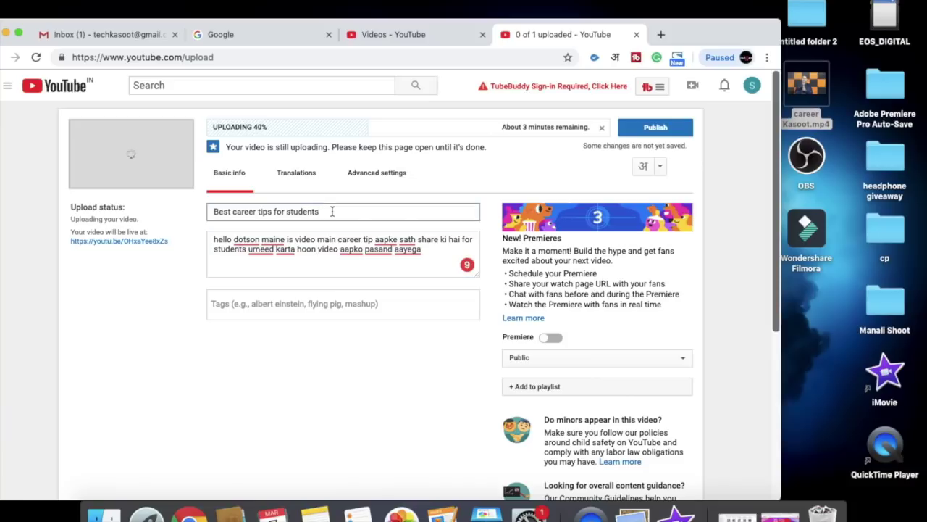
double_click(296, 212)
click(328, 212)
click(280, 304)
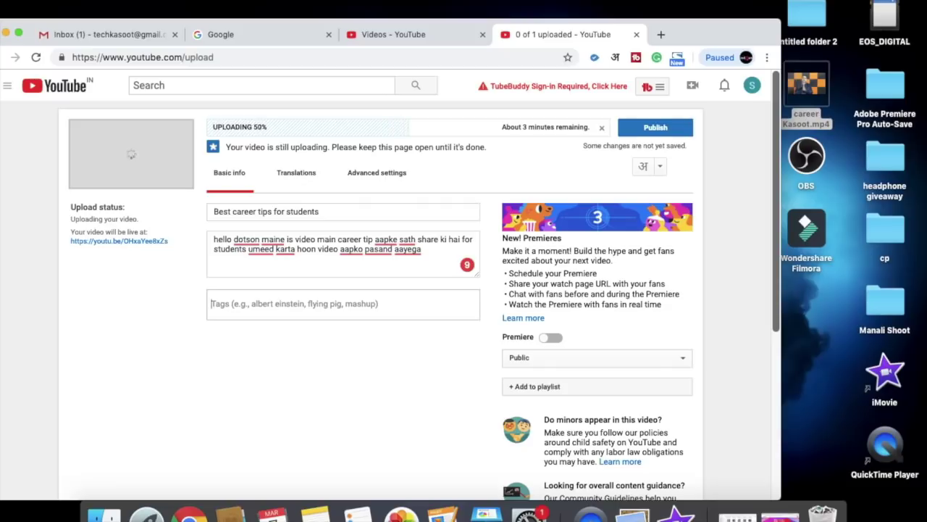
Add 'students' as a tag on the video.
text(st)
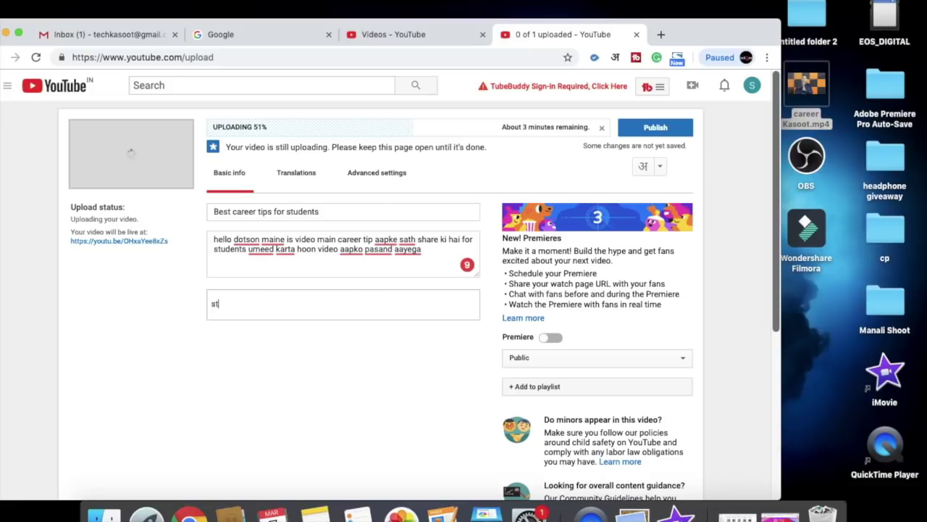
text(udents)
key(Return)
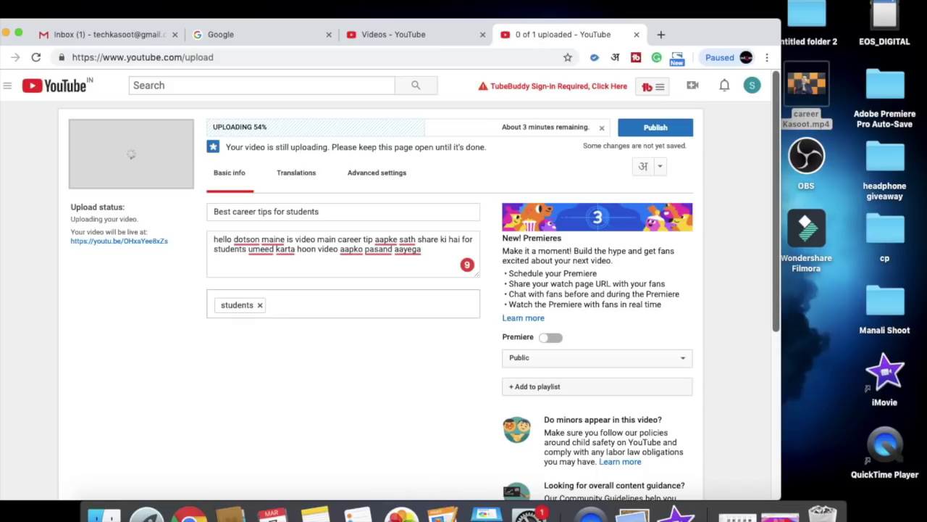
scroll(621, 338, down, 3)
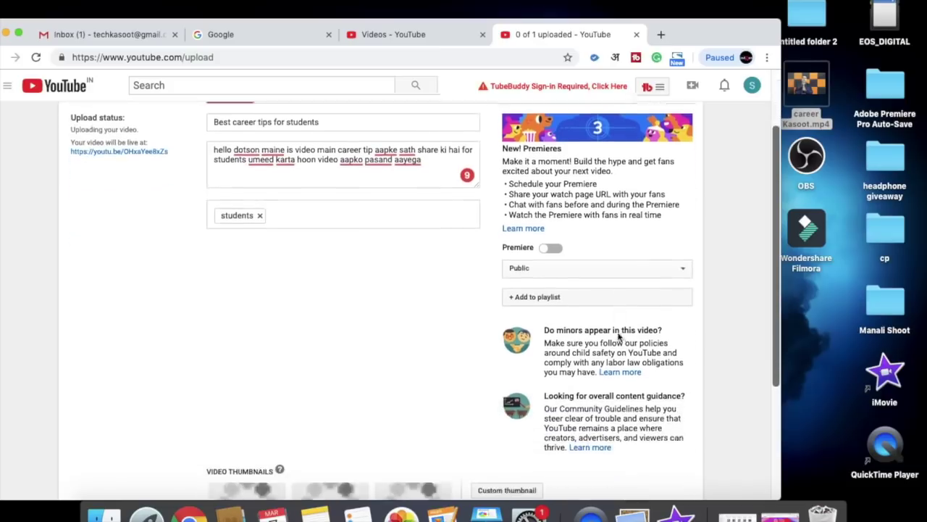
Keep the video's visibility set to Public and move down to Video Thumbnails.
click(545, 266)
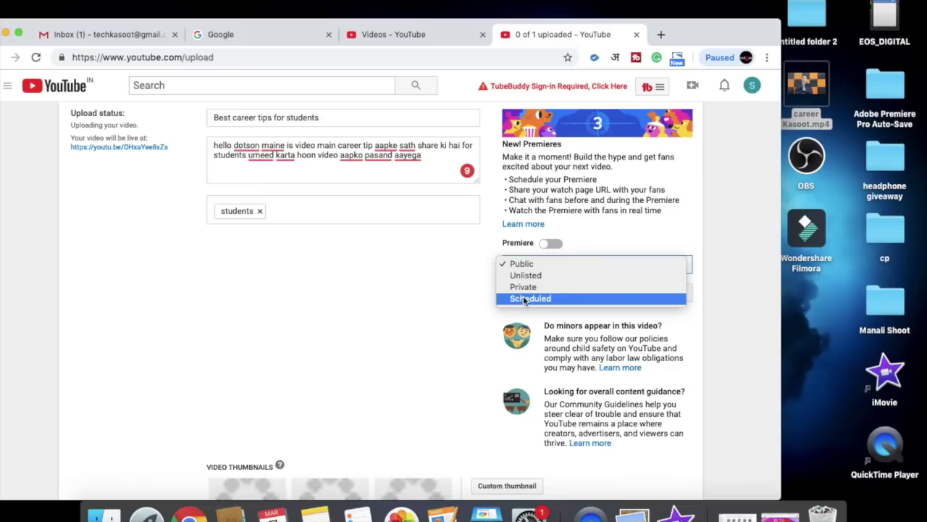
click(448, 275)
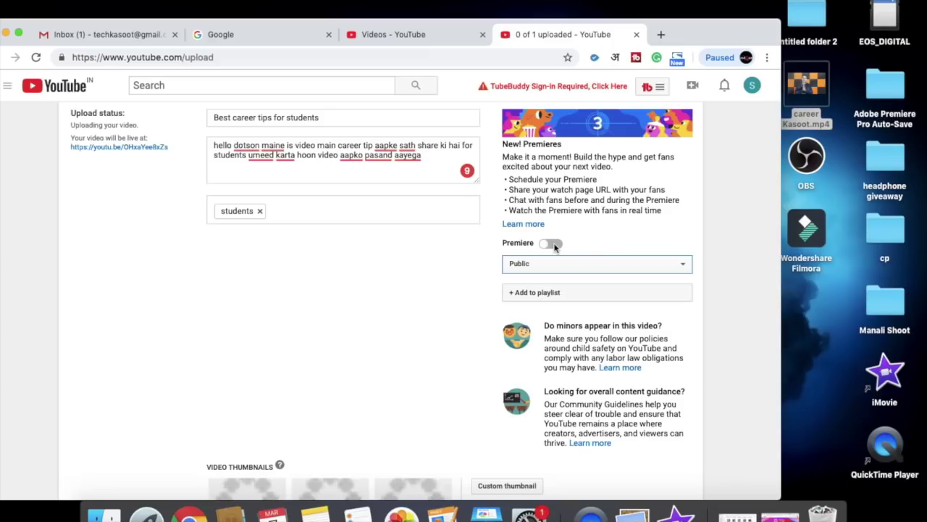
scroll(410, 308, down, 1)
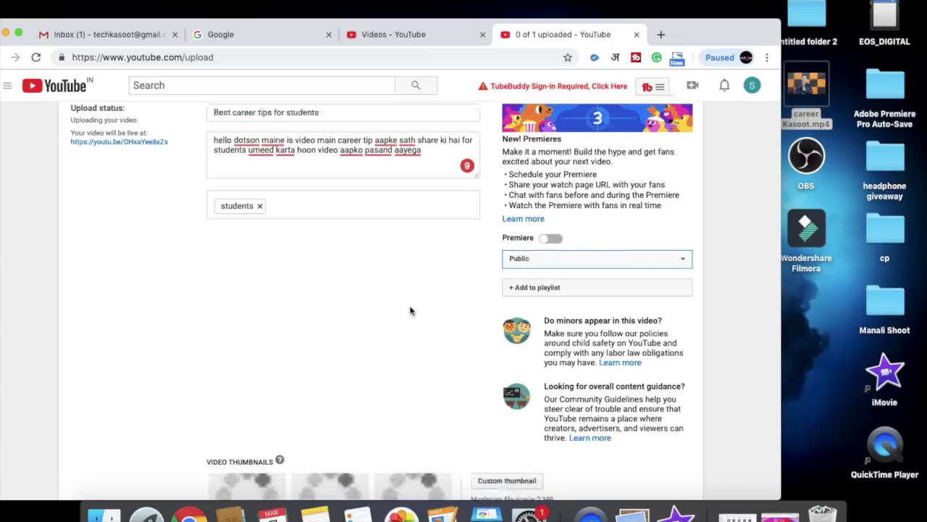
scroll(410, 310, down, 1)
scroll(410, 310, down, 4)
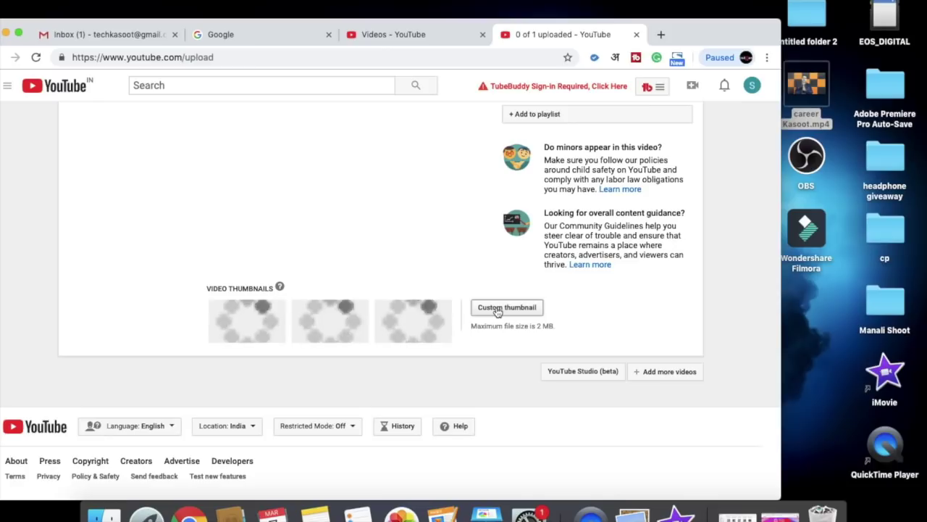
Try uploading BEST TABLET UNDER 15000 (1).png from Downloads as the custom thumbnail.
click(497, 308)
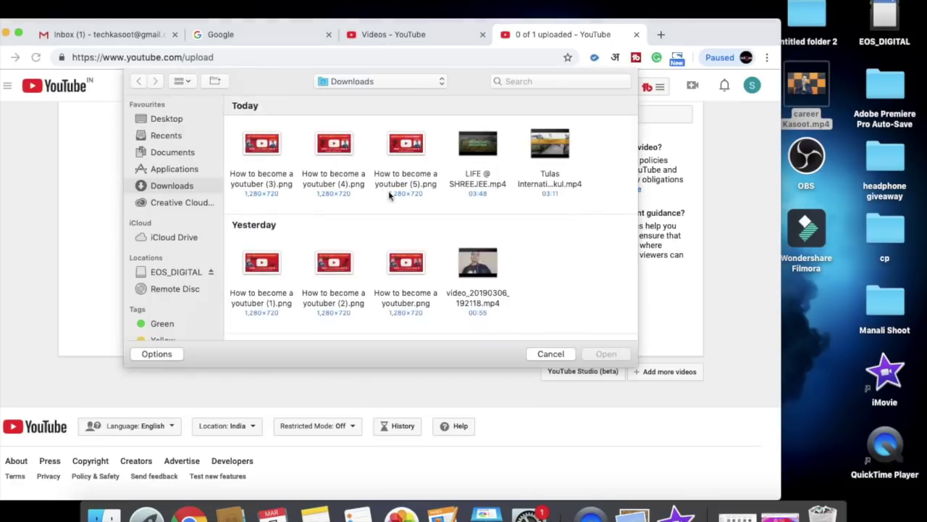
scroll(388, 190, down, 5)
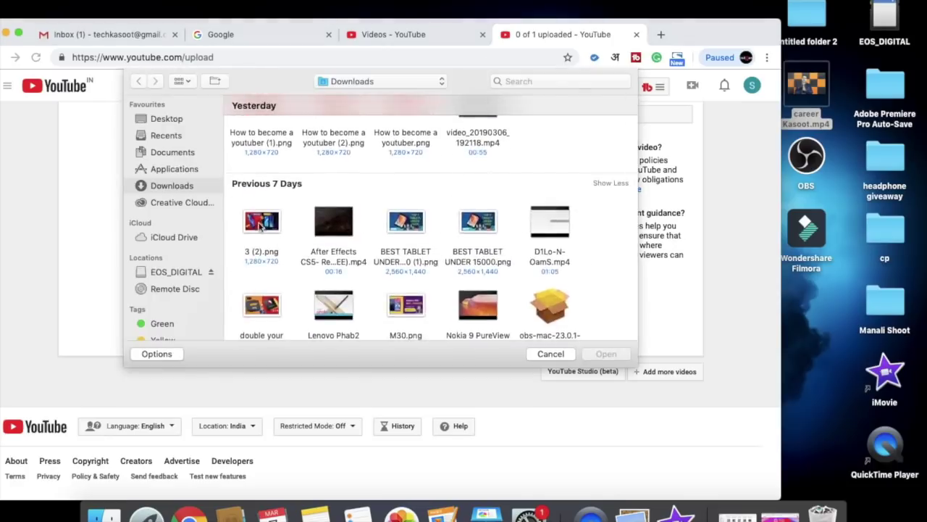
click(406, 226)
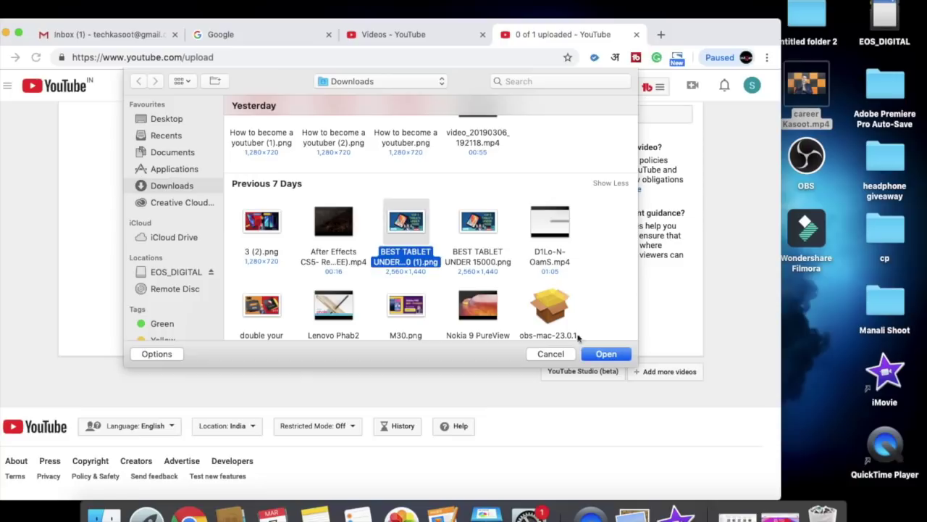
click(607, 353)
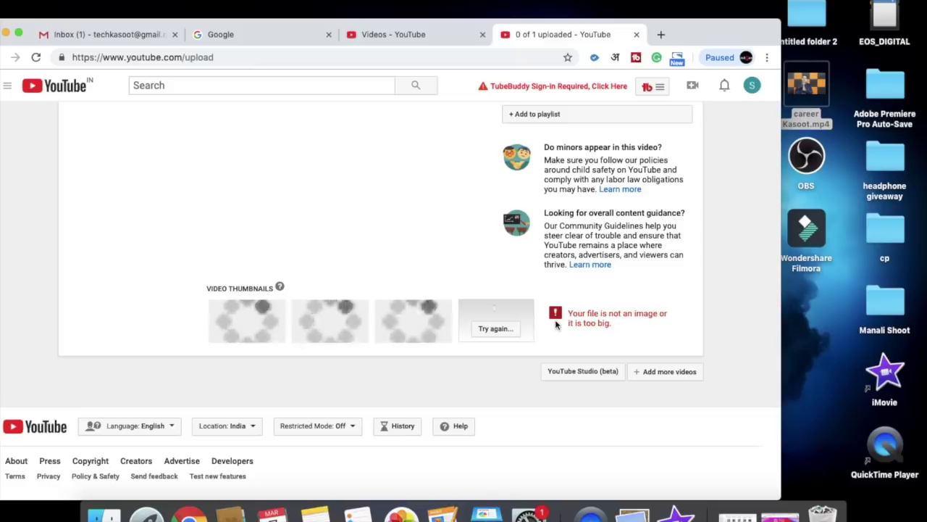
After the error, upload 3 (2).png as the custom thumbnail instead.
click(496, 330)
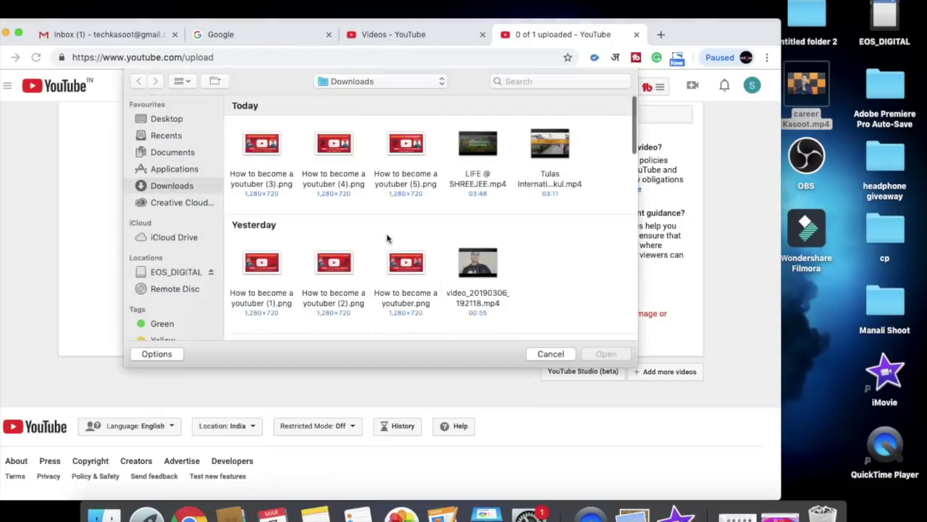
scroll(387, 238, down, 4)
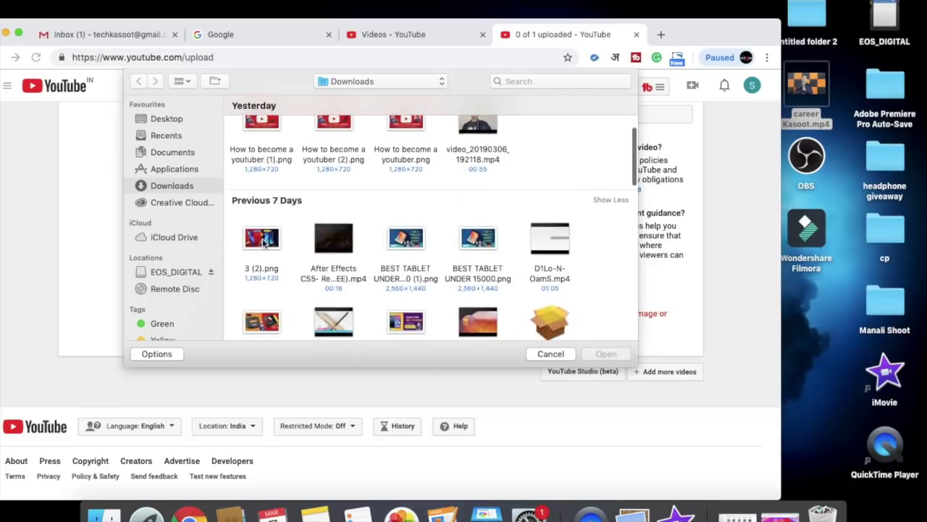
click(262, 242)
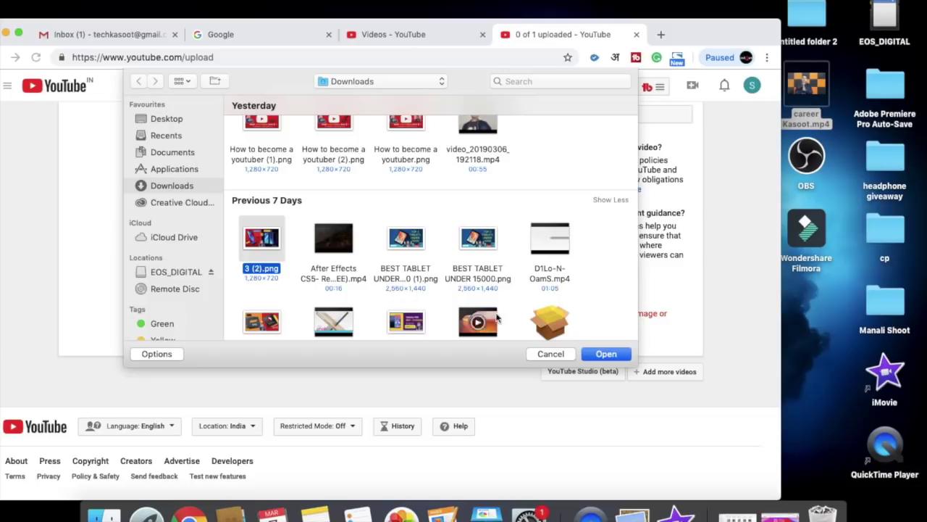
click(608, 352)
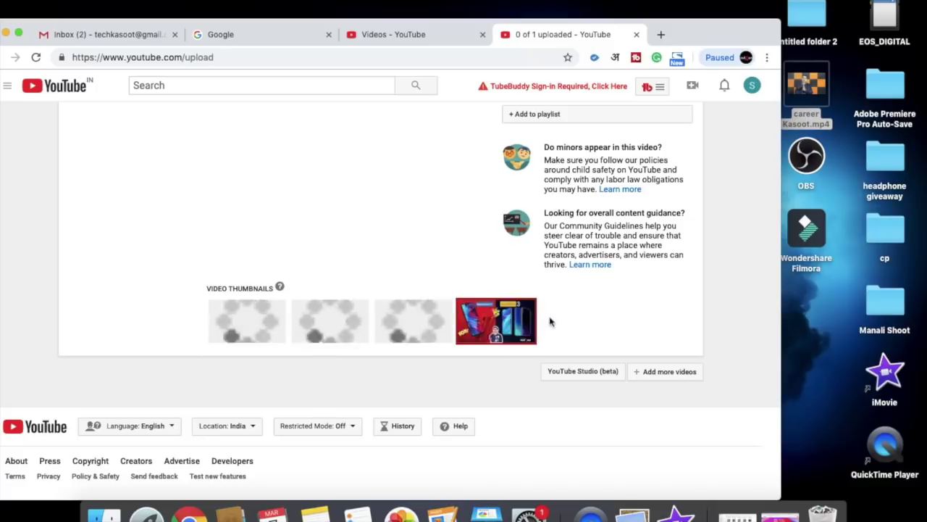
Publish the 'Best career tips for students' video from the top of the upload page.
mouse_move(252, 322)
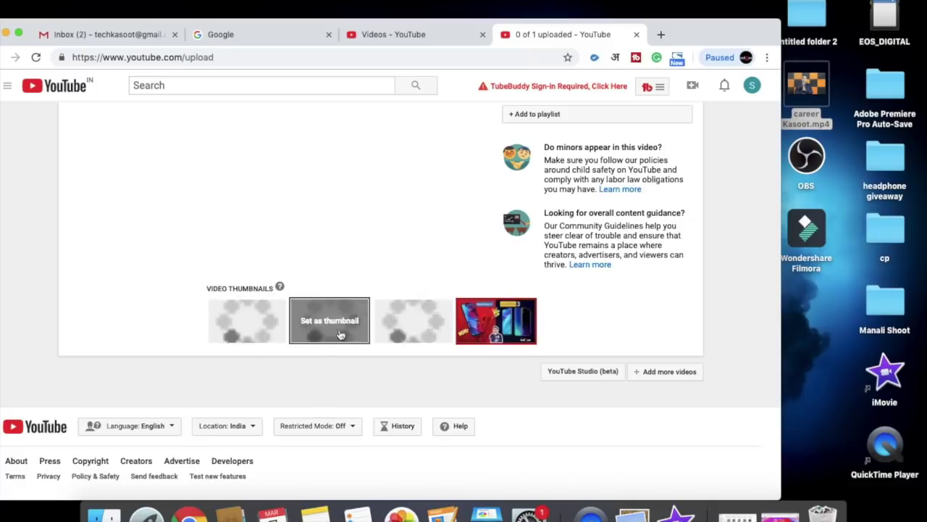
scroll(398, 256, up, 5)
scroll(399, 256, up, 1)
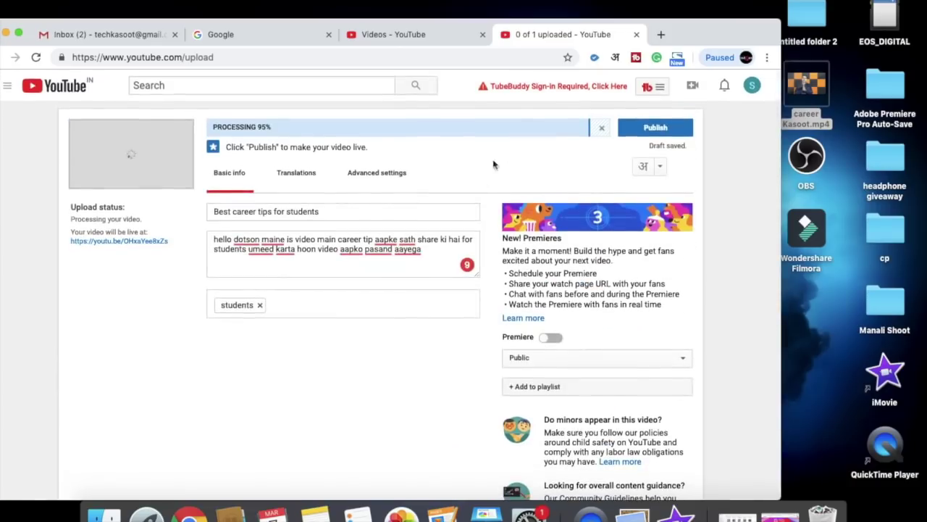
click(658, 130)
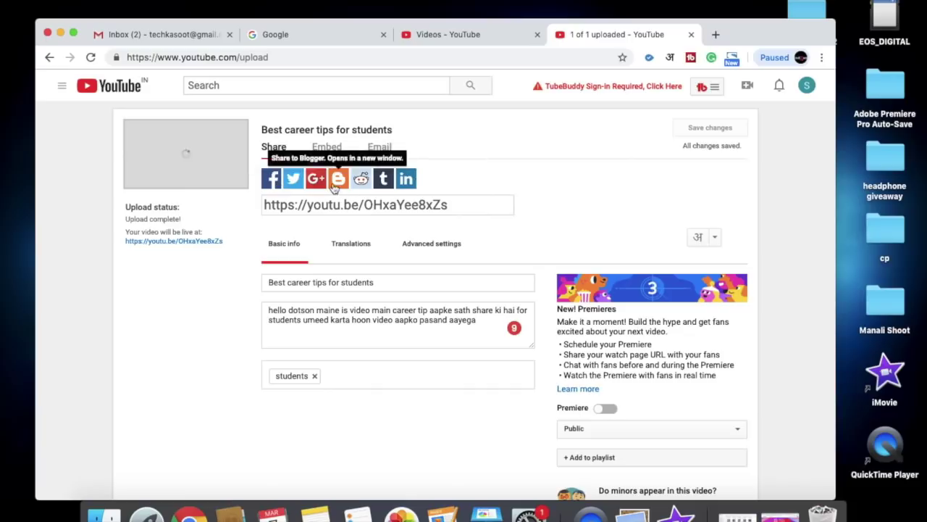
Set the video's category to Education in Advanced settings.
click(430, 248)
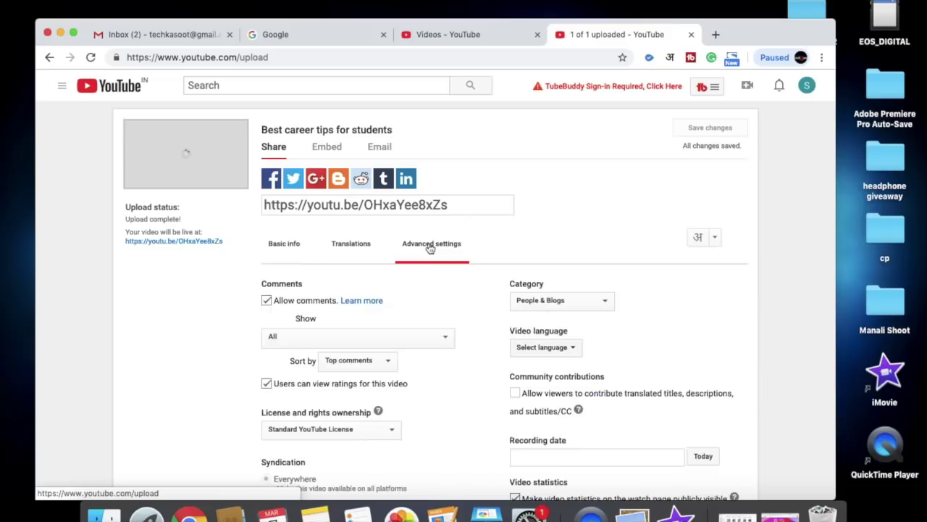
scroll(468, 321, down, 2)
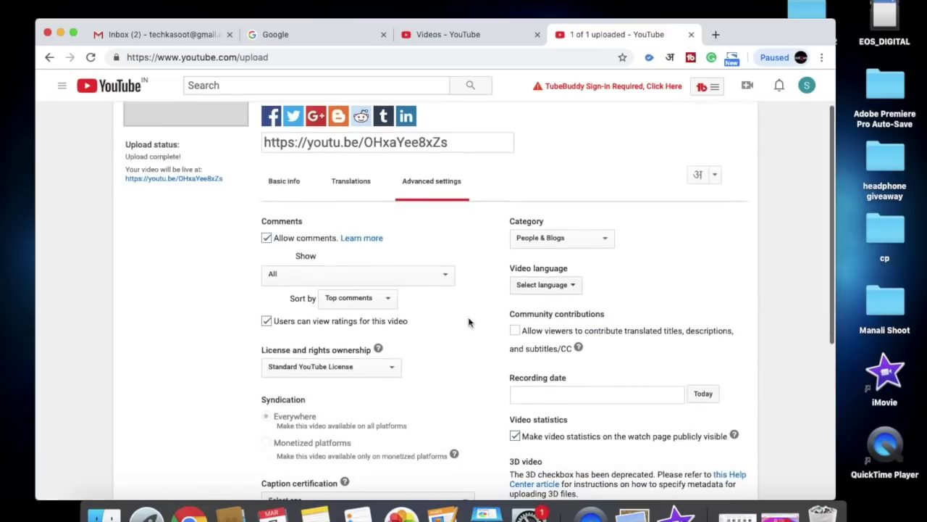
click(574, 238)
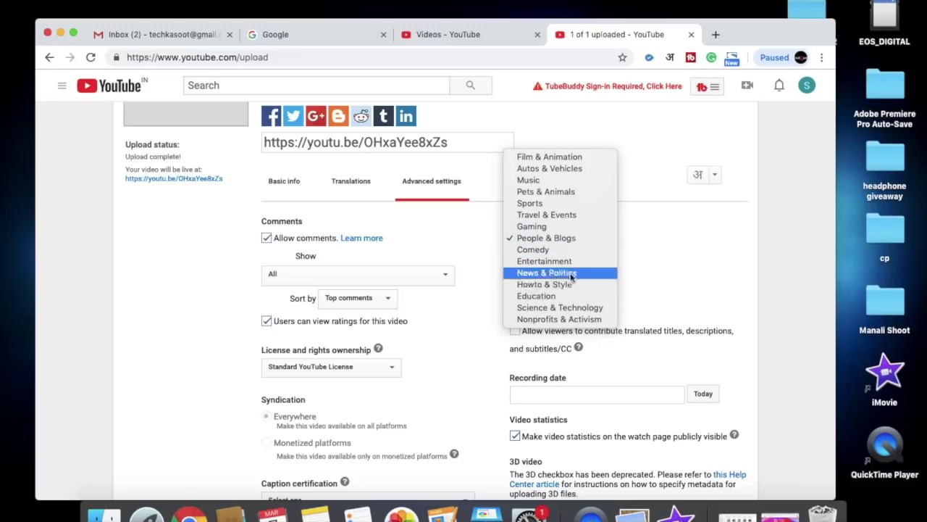
click(579, 297)
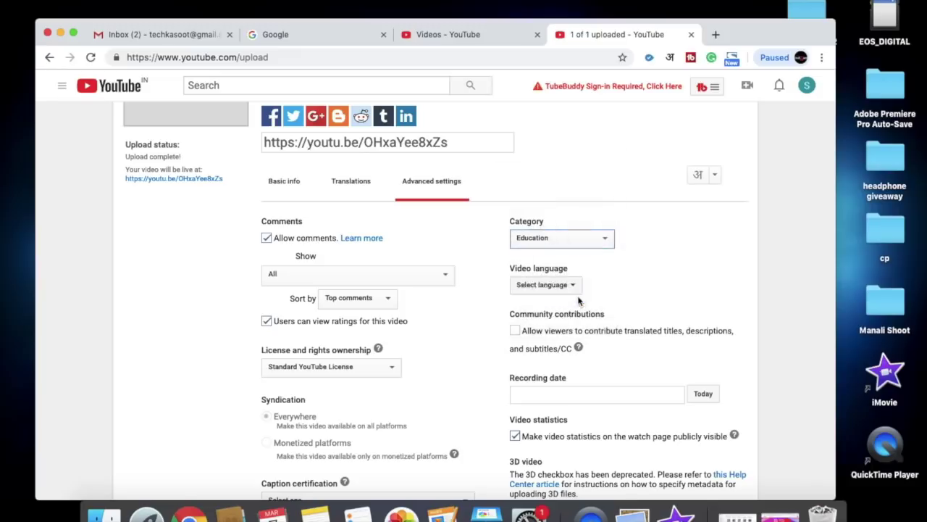
Set the video language to Hindi by searching 'hin'.
scroll(472, 284, down, 2)
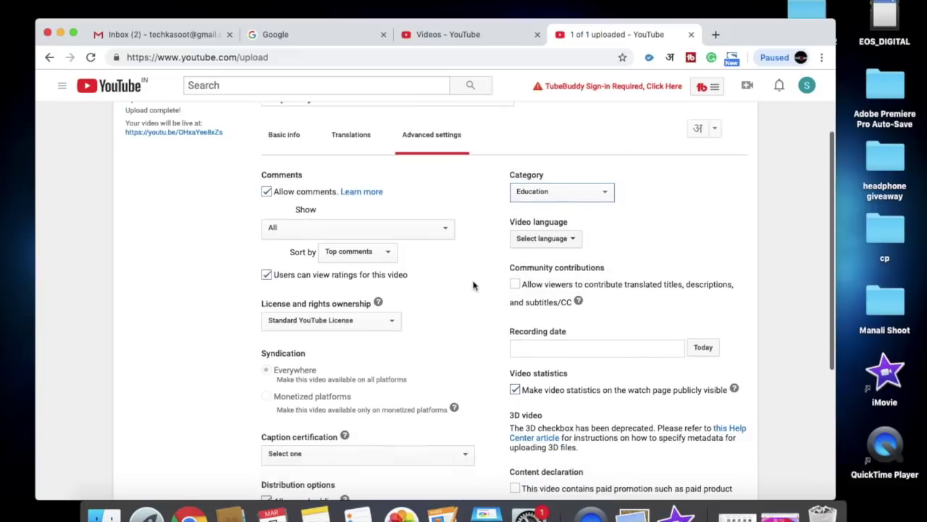
click(538, 240)
click(555, 325)
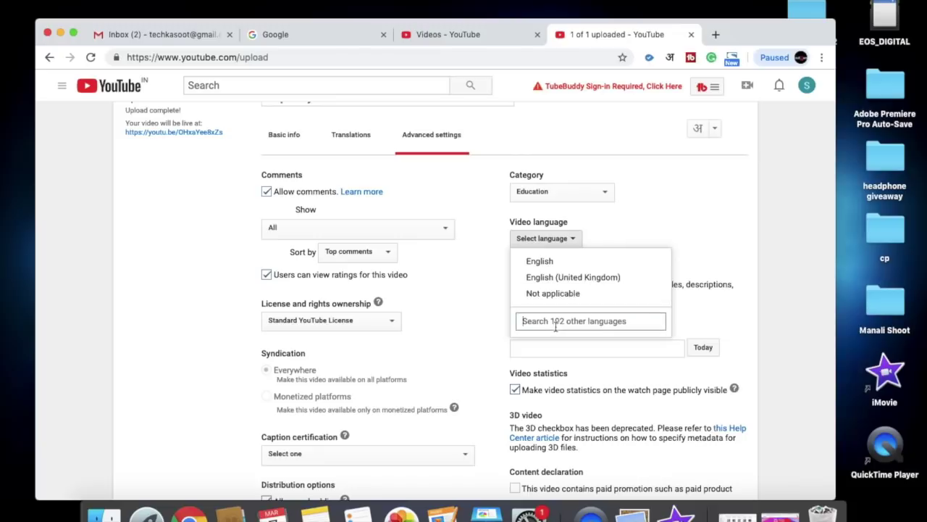
text(hindi)
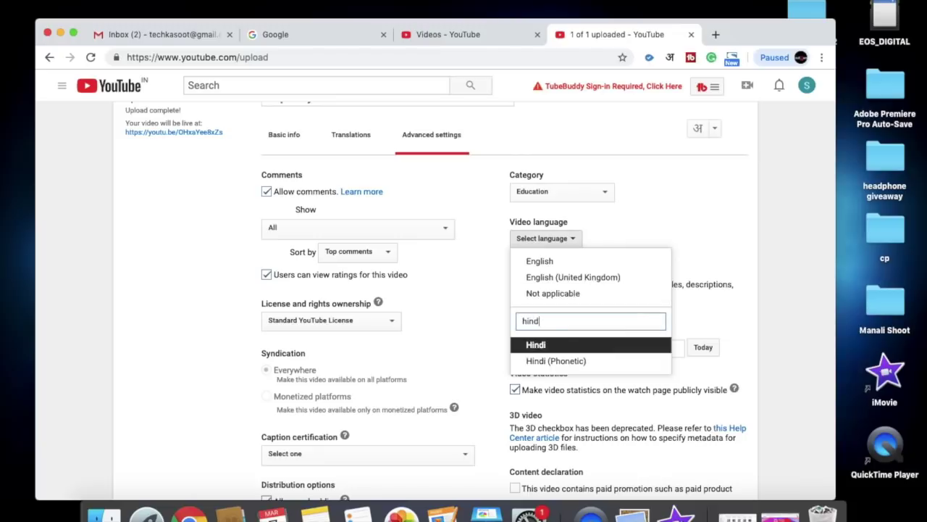
click(551, 346)
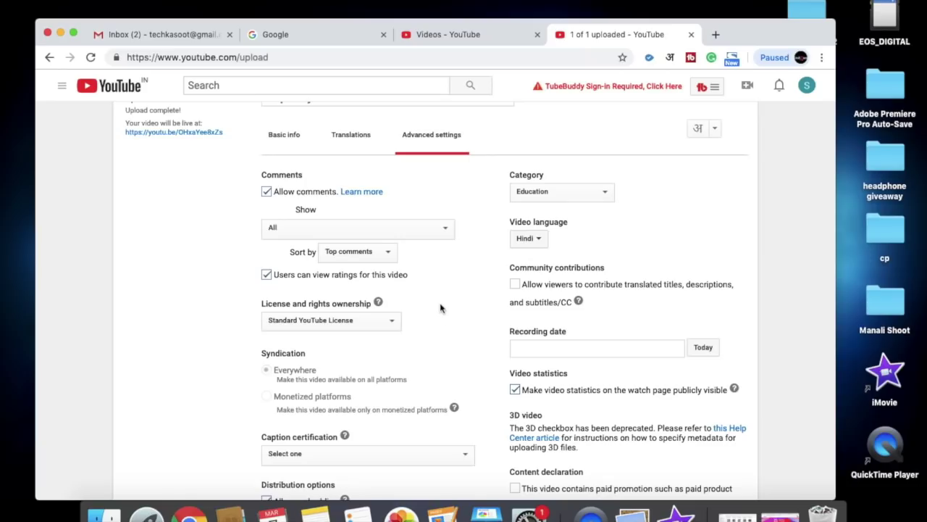
Save the Education category and Hindi language changes.
scroll(436, 300, down, 3)
scroll(436, 286, up, 3)
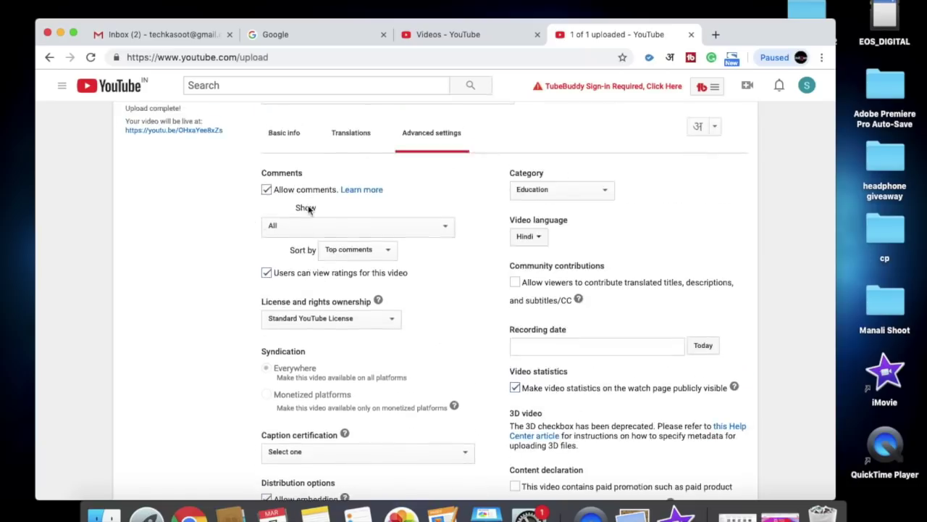
scroll(214, 317, down, 2)
scroll(214, 319, down, 5)
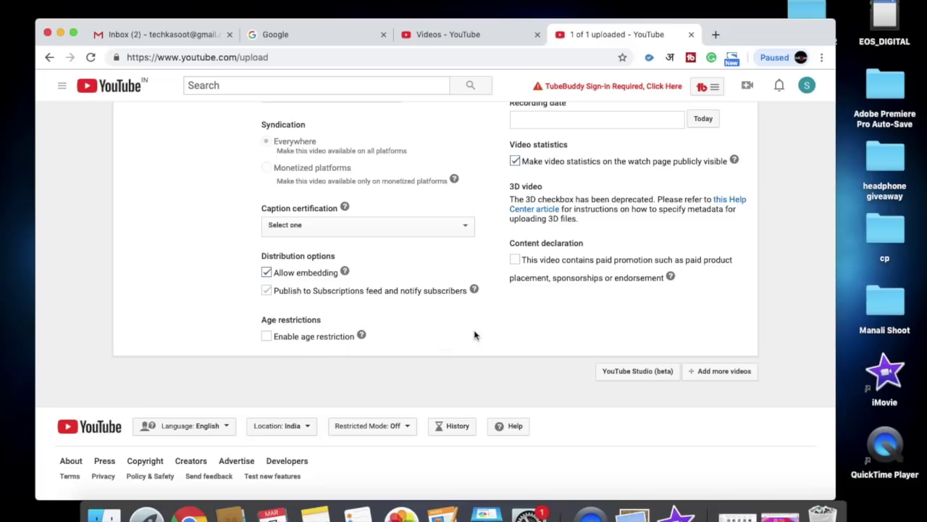
scroll(474, 334, up, 10)
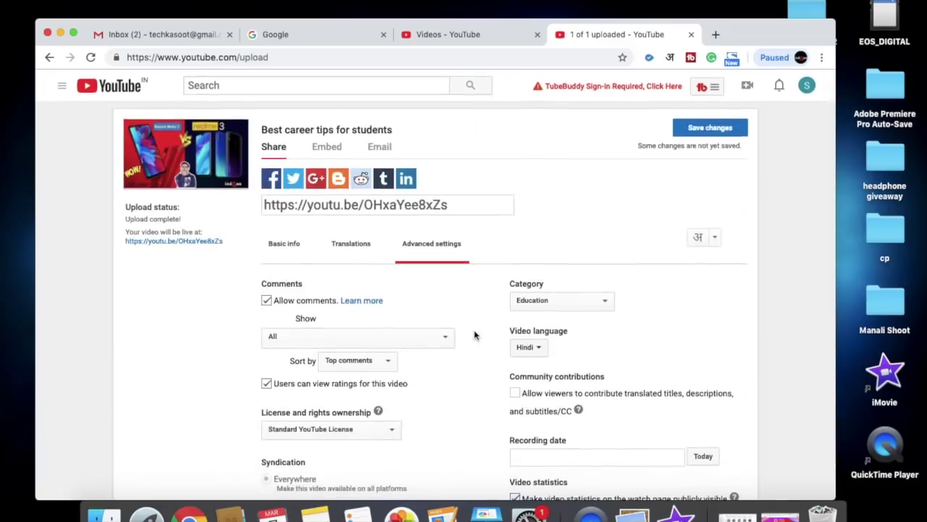
click(700, 135)
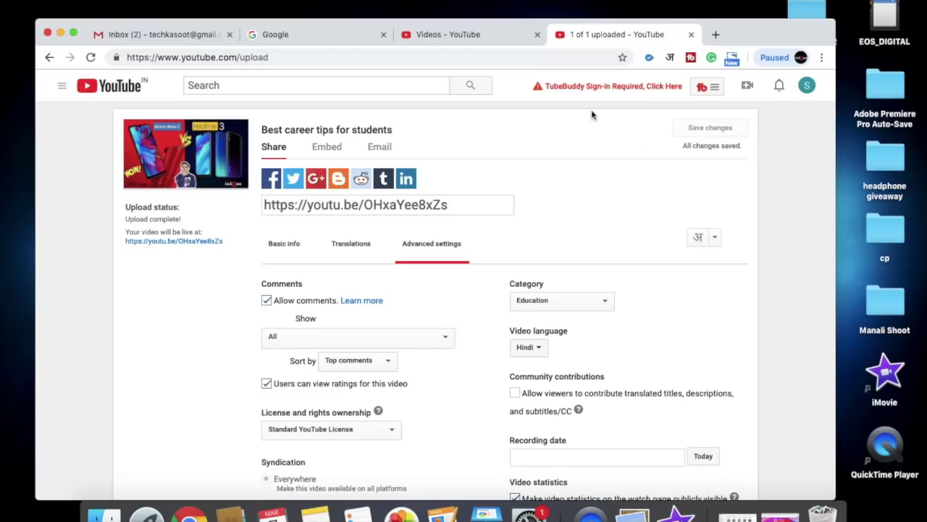
From the Videos list, open Info & Settings for 'Best career tips for students'.
click(463, 34)
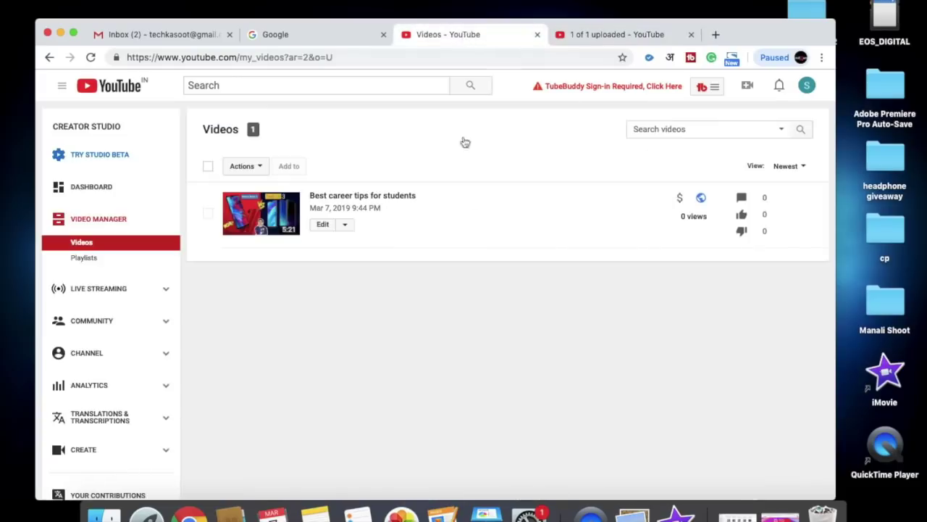
click(346, 227)
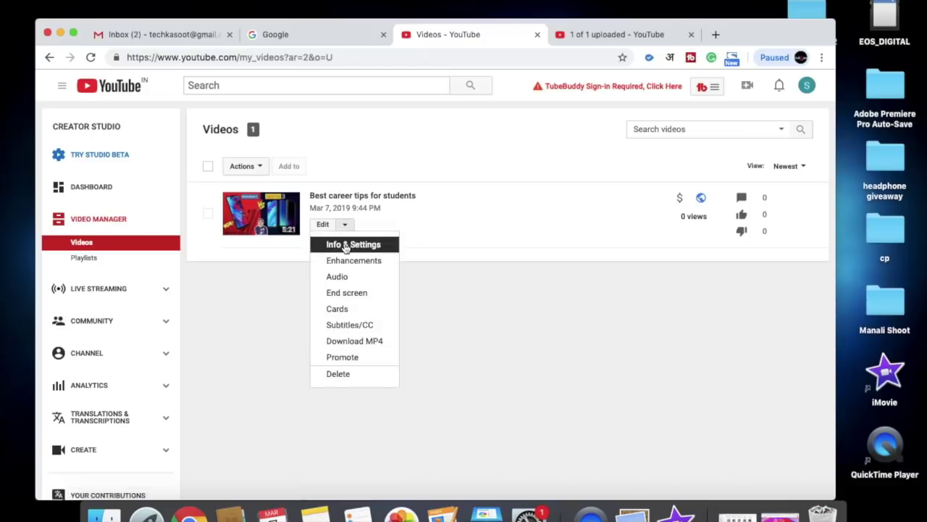
click(346, 246)
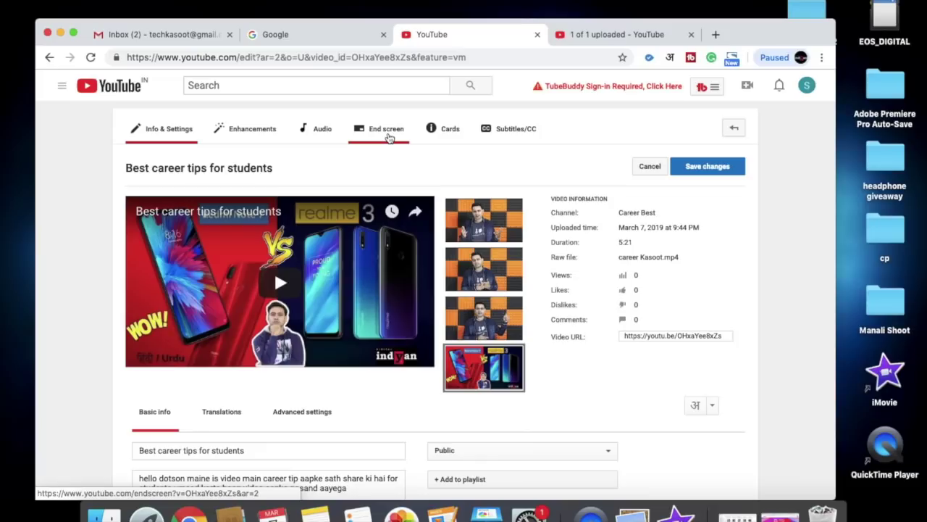
Check the Basic info fields and save the video's details.
scroll(403, 225, down, 5)
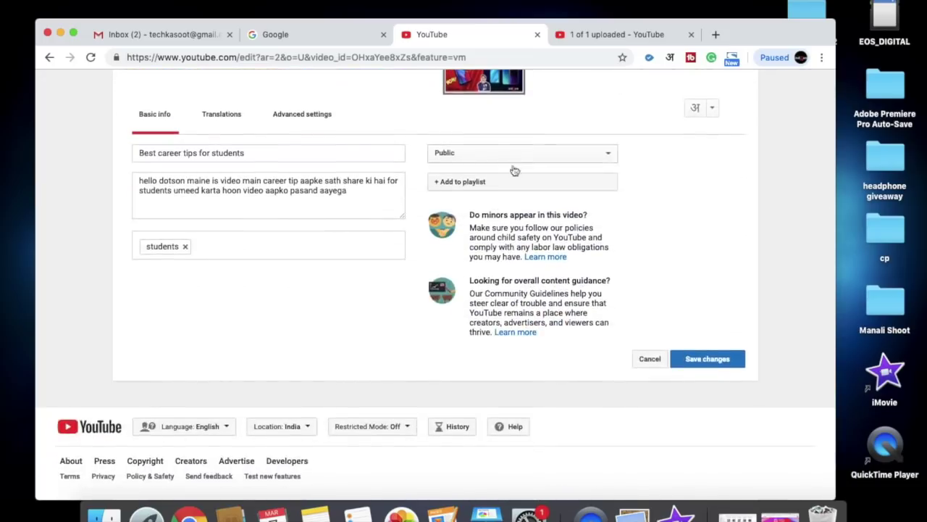
scroll(448, 197, up, 5)
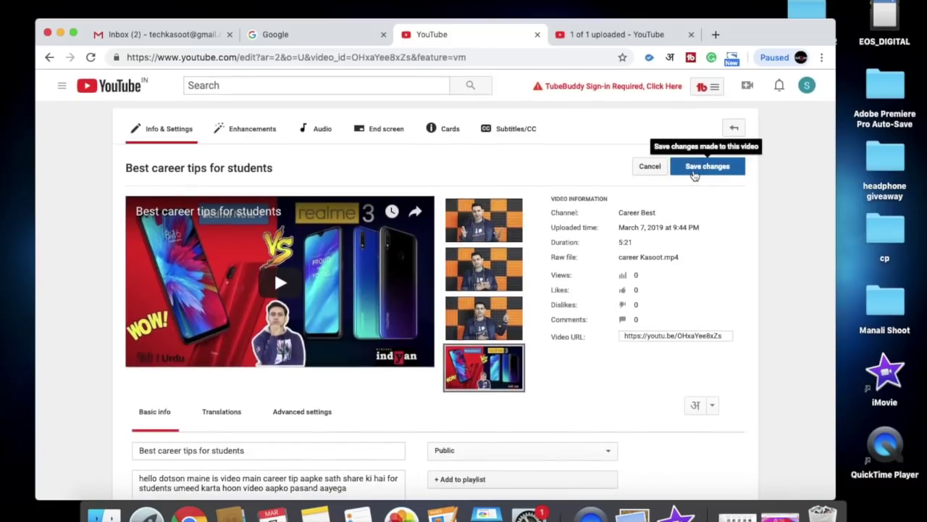
click(693, 167)
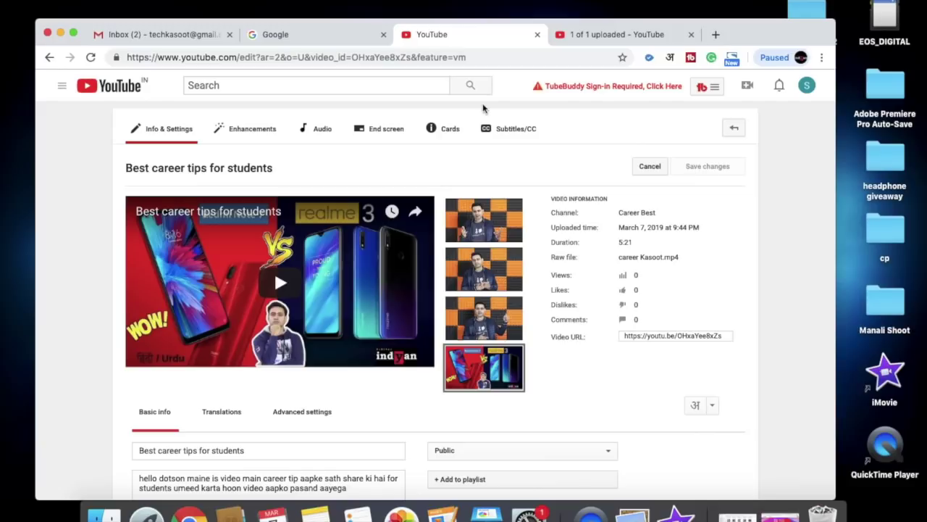